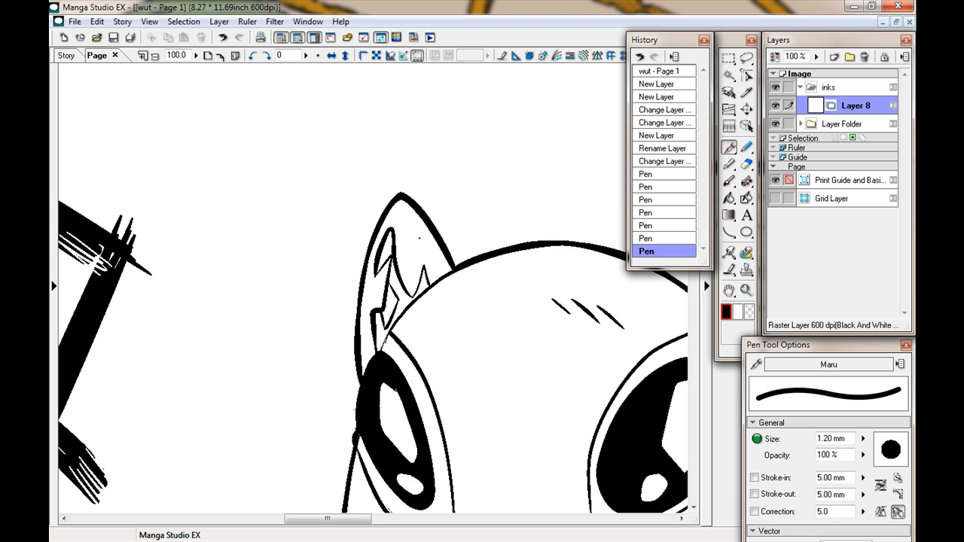
Step: Fill the outlined shadow shapes inside the left ear with black
{"action": "key", "text": "g"}
{"action": "left_click", "coordinate": [379, 192]}
{"action": "left_click", "coordinate": [399, 241]}
{"action": "left_click", "coordinate": [371, 264]}
{"action": "key", "text": "p"}
{"action": "left_click_drag", "start_coordinate": [466, 457], "coordinate": [169, 436]}
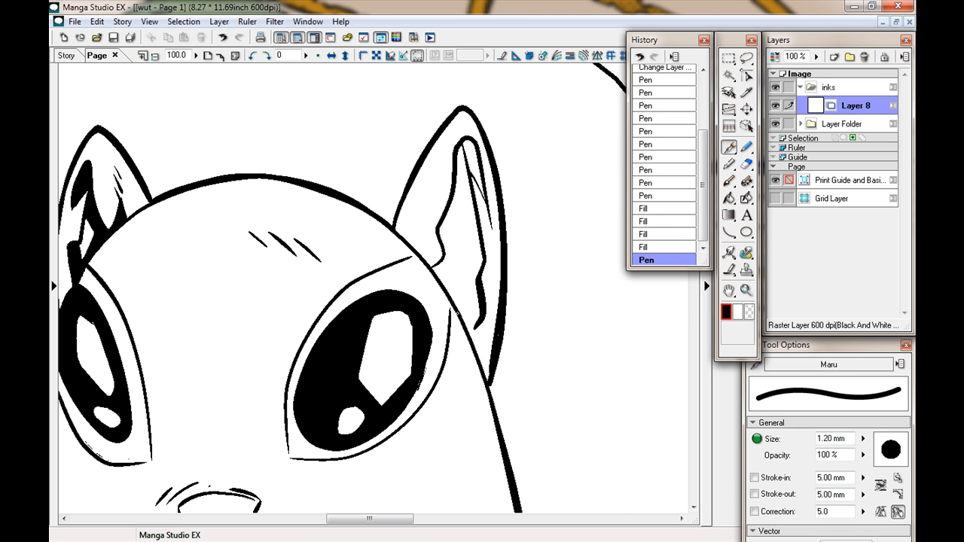
Step: Close the shadow outlines inside the right ear and fill the shapes with black
{"action": "left_click_drag", "start_coordinate": [462, 293], "coordinate": [447, 290]}
{"action": "key", "text": "g"}
{"action": "left_click", "coordinate": [454, 229]}
{"action": "left_click", "coordinate": [472, 159]}
{"action": "left_click", "coordinate": [480, 185]}
{"action": "key", "text": "p"}
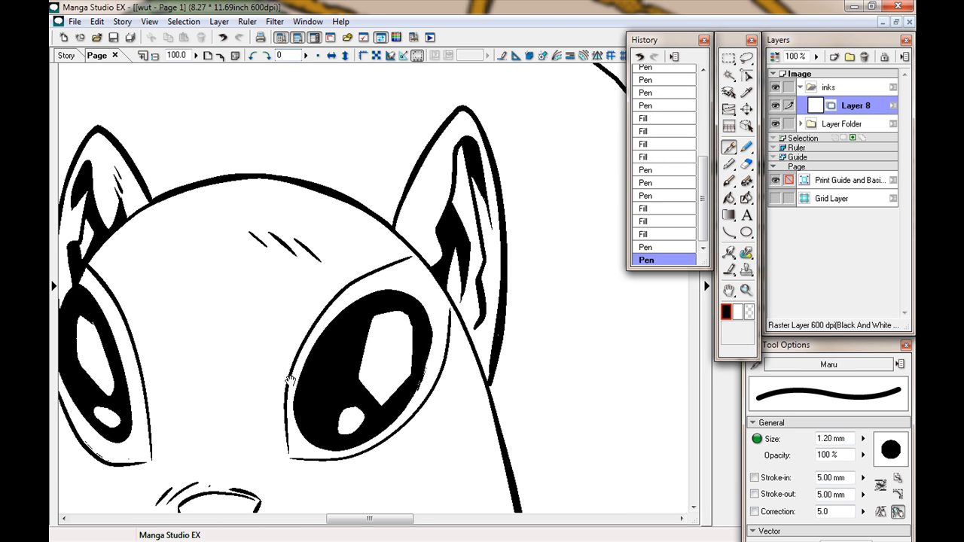
Step: Ink the shading shape on the nose and fill it with black
{"action": "left_click_drag", "start_coordinate": [291, 380], "coordinate": [394, 195]}
{"action": "key", "text": "ctrl+z"}
{"action": "mouse_move", "coordinate": [249, 329]}
{"action": "left_mouse_down"}
{"action": "mouse_move", "coordinate": [354, 265]}
{"action": "mouse_move", "coordinate": [400, 294]}
{"action": "left_mouse_up"}
{"action": "key", "text": "g"}
{"action": "left_click", "coordinate": [388, 280]}
{"action": "key", "text": "p"}
{"action": "mouse_move", "coordinate": [457, 271]}
{"action": "left_mouse_down"}
{"action": "mouse_move", "coordinate": [435, 291]}
{"action": "mouse_move", "coordinate": [411, 291]}
{"action": "left_mouse_up"}
Step: Ink a shadow contour along the left side of the face beside the muzzle and fill it with black
{"action": "mouse_move", "coordinate": [256, 420]}
{"action": "left_mouse_down"}
{"action": "mouse_move", "coordinate": [331, 427]}
{"action": "mouse_move", "coordinate": [343, 268]}
{"action": "mouse_move", "coordinate": [348, 277]}
{"action": "left_mouse_up"}
{"action": "mouse_move", "coordinate": [337, 230]}
{"action": "left_mouse_down"}
{"action": "mouse_move", "coordinate": [379, 231]}
{"action": "mouse_move", "coordinate": [372, 238]}
{"action": "left_mouse_up"}
{"action": "key", "text": "e"}
{"action": "key", "text": "p"}
{"action": "left_click_drag", "start_coordinate": [354, 316], "coordinate": [397, 228]}
{"action": "left_click_drag", "start_coordinate": [412, 155], "coordinate": [390, 198]}
{"action": "key", "text": "ctrl+z"}
{"action": "left_click_drag", "start_coordinate": [392, 186], "coordinate": [373, 238]}
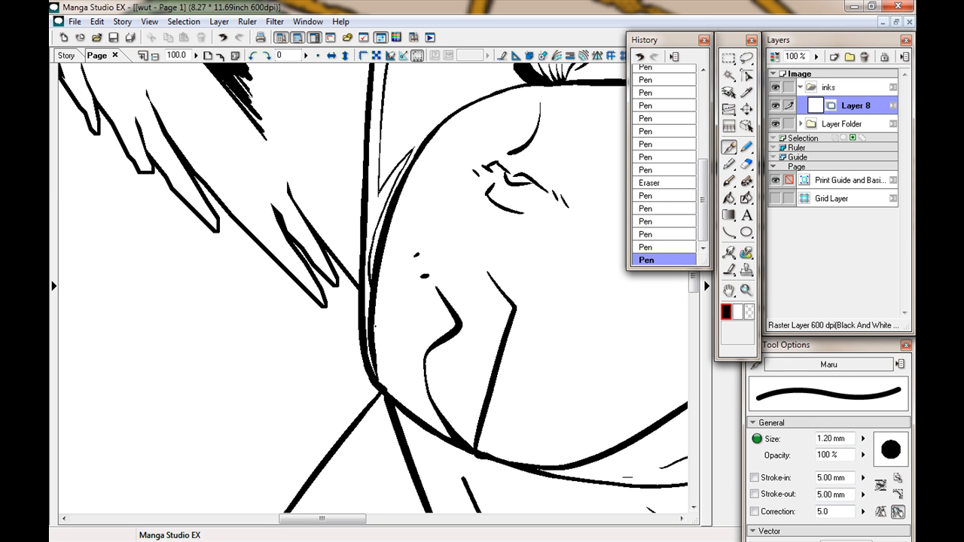
{"action": "key", "text": "g"}
{"action": "left_click", "coordinate": [366, 224]}
{"action": "key", "text": "p"}
Step: Thicken the left jaw line with pen strokes where the head meets the neck
{"action": "scroll", "coordinate": [361, 336], "scroll_direction": "right", "scroll_amount": 1}
{"action": "left_click_drag", "start_coordinate": [356, 351], "coordinate": [371, 387]}
{"action": "left_click_drag", "start_coordinate": [364, 373], "coordinate": [390, 406]}
{"action": "mouse_move", "coordinate": [355, 166]}
{"action": "left_mouse_down"}
{"action": "mouse_move", "coordinate": [364, 226]}
{"action": "mouse_move", "coordinate": [354, 376]}
{"action": "left_mouse_up"}
{"action": "left_click_drag", "start_coordinate": [386, 117], "coordinate": [256, 208]}
{"action": "left_click_drag", "start_coordinate": [343, 457], "coordinate": [279, 197]}
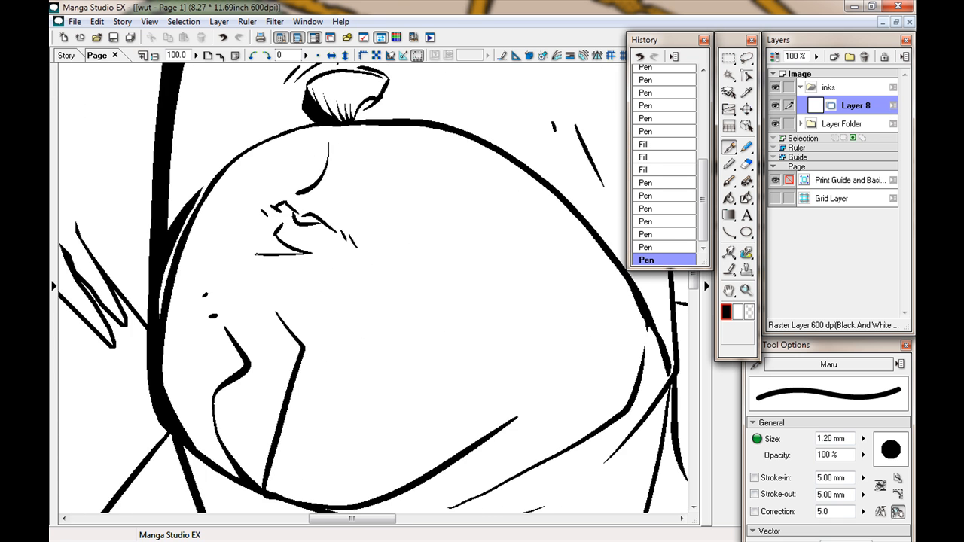
Step: Close the small shadow shape beneath the mouth and fill it with black
{"action": "left_click_drag", "start_coordinate": [280, 241], "coordinate": [256, 254]}
{"action": "left_click_drag", "start_coordinate": [248, 299], "coordinate": [321, 353]}
{"action": "key", "text": "g"}
{"action": "left_click", "coordinate": [355, 302]}
{"action": "left_click_drag", "start_coordinate": [327, 482], "coordinate": [308, 384]}
{"action": "key", "text": "p"}
Step: Compare the last jaw shading edit by undoing and redoing it, and touch up the inking in the alternate color
{"action": "key", "text": "g"}
{"action": "mouse_move", "coordinate": [235, 216]}
{"action": "left_mouse_down"}
{"action": "mouse_move", "coordinate": [308, 345]}
{"action": "mouse_move", "coordinate": [284, 398]}
{"action": "mouse_move", "coordinate": [191, 297]}
{"action": "left_mouse_up"}
{"action": "key", "text": "p"}
{"action": "key", "text": "ctrl+z"}
{"action": "key", "text": "ctrl+y"}
{"action": "key", "text": "ctrl+z"}
{"action": "key", "text": "ctrl+y"}
{"action": "key", "text": "x"}
{"action": "left_click", "coordinate": [393, 316]}
{"action": "key", "text": "x"}
Step: Try shading strokes along the upper edge of the muzzle and undo them
{"action": "left_click_drag", "start_coordinate": [181, 76], "coordinate": [212, 245]}
{"action": "key", "text": "ctrl+z"}
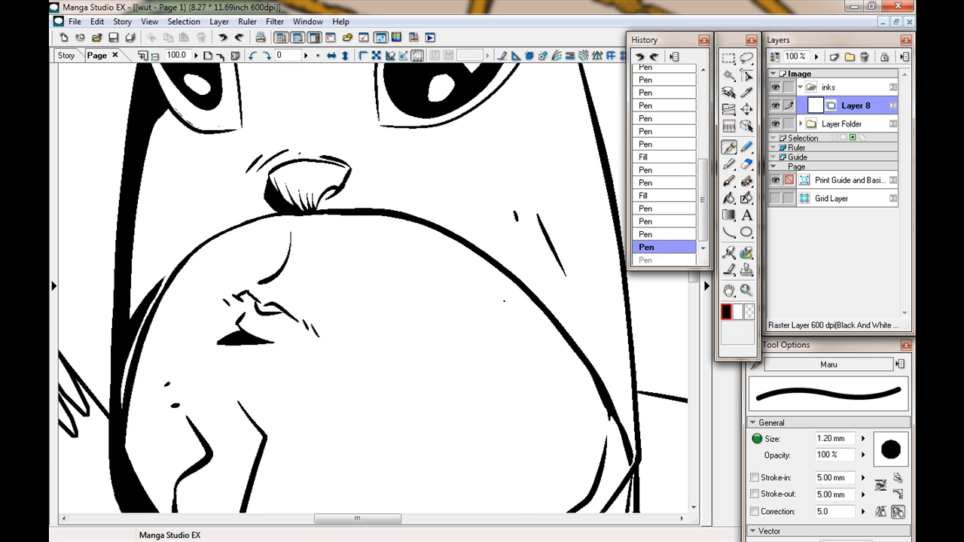
{"action": "left_click_drag", "start_coordinate": [476, 253], "coordinate": [521, 328]}
{"action": "key", "text": "ctrl+z"}
Step: Ink the shadow outlines on the neck beneath the jaw and fill the enclosed areas with black
{"action": "left_click_drag", "start_coordinate": [271, 431], "coordinate": [241, 303]}
{"action": "key", "text": "ctrl+minus"}
{"action": "key", "text": "ctrl+minus"}
{"action": "key", "text": "ctrl+plus"}
{"action": "key", "text": "ctrl+y"}
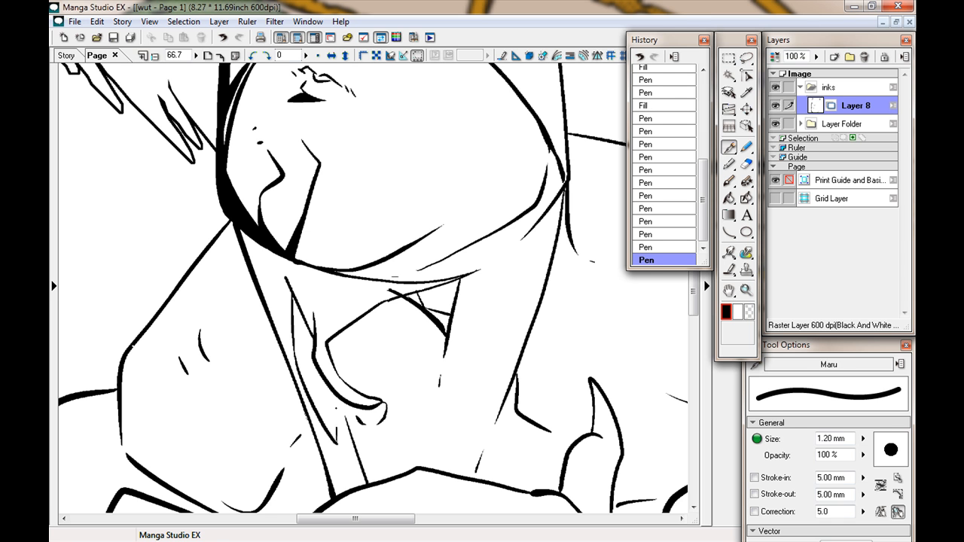
{"action": "key", "text": "g"}
{"action": "left_click", "coordinate": [263, 285]}
{"action": "key", "text": "p"}
{"action": "left_click_drag", "start_coordinate": [450, 281], "coordinate": [497, 259]}
{"action": "scroll", "coordinate": [376, 286], "scroll_direction": "up", "scroll_amount": 3}
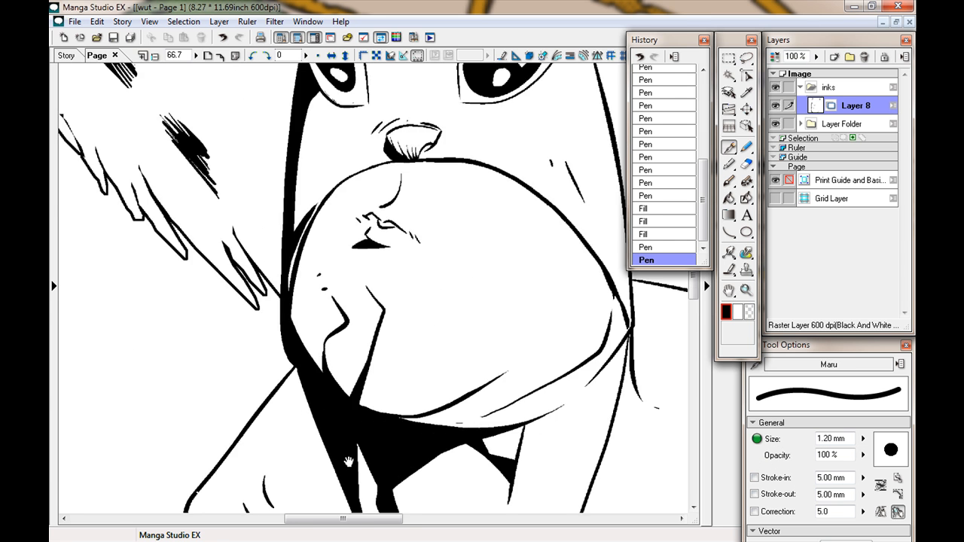
Step: Ink and fill the remaining chest shadow visible between the fingers of the raised hand
{"action": "scroll", "coordinate": [377, 286], "scroll_direction": "down", "scroll_amount": 5}
{"action": "left_click_drag", "start_coordinate": [383, 366], "coordinate": [425, 349]}
{"action": "key", "text": "g"}
{"action": "key", "text": "p"}
{"action": "scroll", "coordinate": [377, 286], "scroll_direction": "up", "scroll_amount": 5}
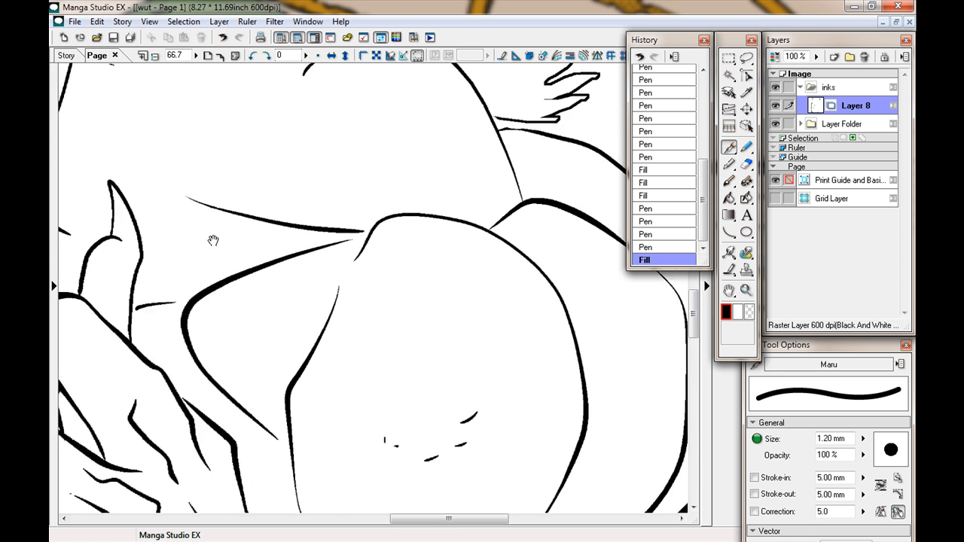
Step: Outline a shadow around the highlight on the left shoulder and fill it with black
{"action": "left_click_drag", "start_coordinate": [472, 200], "coordinate": [479, 230]}
{"action": "left_click_drag", "start_coordinate": [425, 284], "coordinate": [487, 363]}
{"action": "scroll", "coordinate": [377, 287], "scroll_direction": "down", "scroll_amount": 2}
{"action": "scroll", "coordinate": [377, 286], "scroll_direction": "right", "scroll_amount": 2}
{"action": "left_click_drag", "start_coordinate": [70, 151], "coordinate": [103, 194]}
{"action": "left_click_drag", "start_coordinate": [60, 172], "coordinate": [101, 214]}
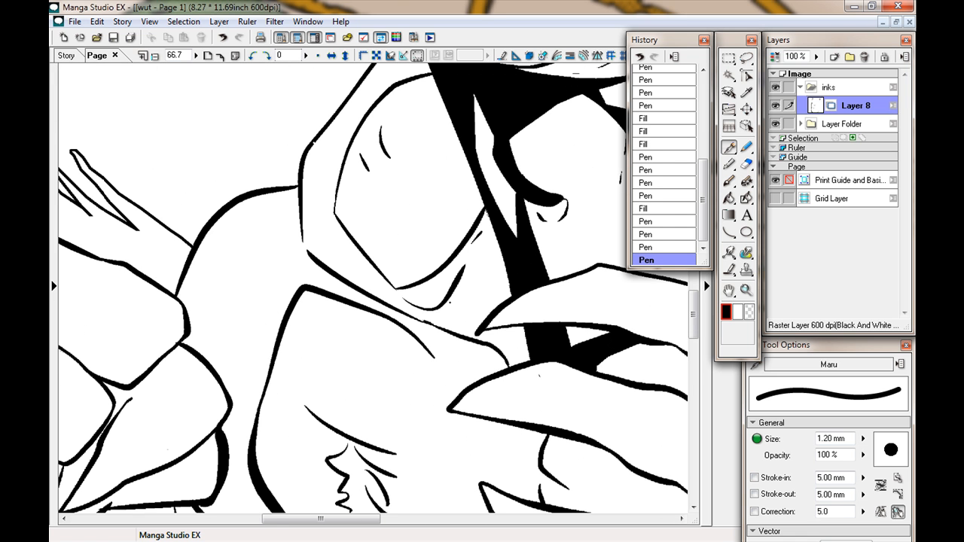
{"action": "key", "text": "g"}
{"action": "left_click", "coordinate": [317, 203]}
Step: Ink a shadow contour on the upper arm behind the fist and fill the arm's shadow areas with black
{"action": "scroll", "coordinate": [377, 287], "scroll_direction": "up", "scroll_amount": 3}
{"action": "scroll", "coordinate": [392, 354], "scroll_direction": "down", "scroll_amount": 2}
{"action": "scroll", "coordinate": [393, 354], "scroll_direction": "left", "scroll_amount": 2}
{"action": "left_click_drag", "start_coordinate": [187, 305], "coordinate": [280, 320]}
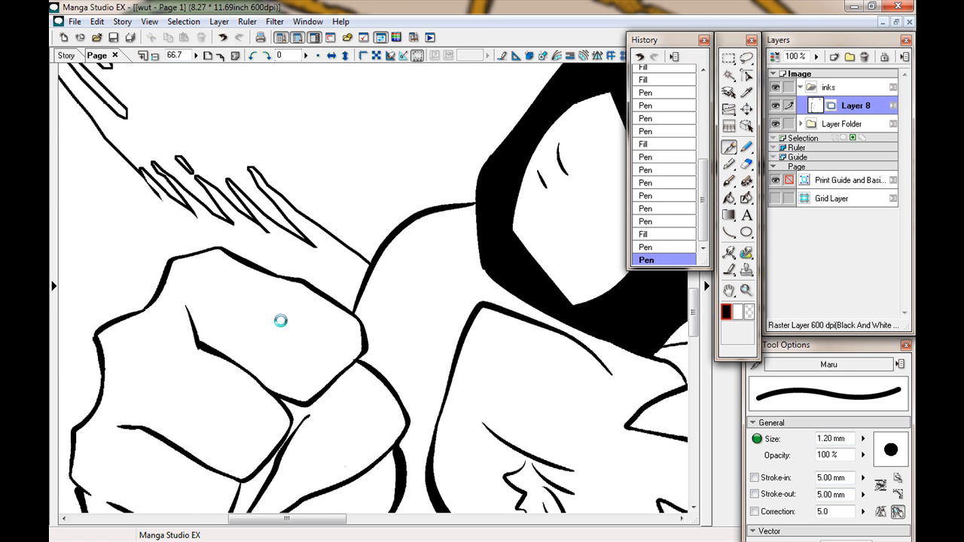
{"action": "scroll", "coordinate": [297, 295], "scroll_direction": "down", "scroll_amount": 1}
{"action": "key", "text": "ctrl+minus"}
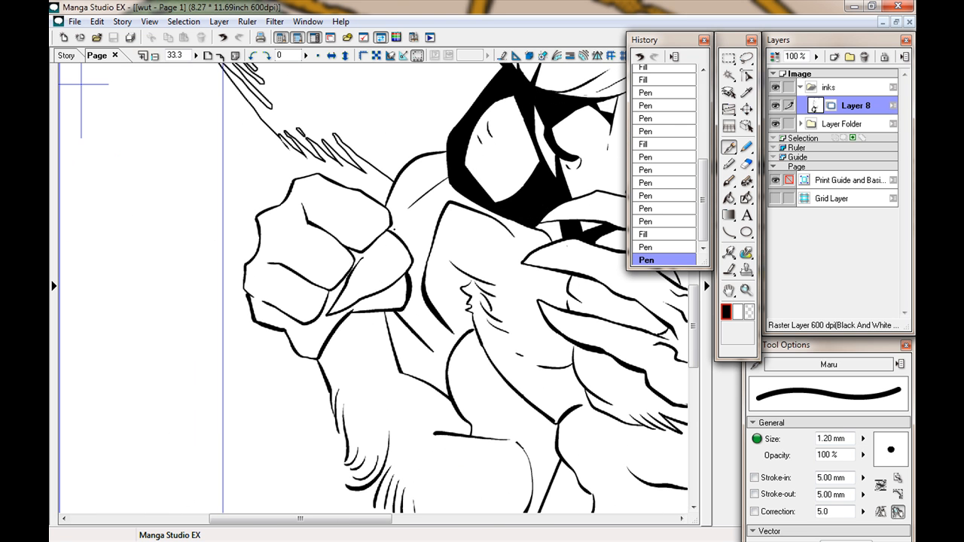
{"action": "left_click", "coordinate": [729, 200]}
{"action": "left_click", "coordinate": [410, 185]}
{"action": "left_click", "coordinate": [424, 338]}
{"action": "left_click_drag", "start_coordinate": [383, 313], "coordinate": [216, 194]}
Step: Undo a stray pen stroke and fill the shadow band under the large hand's wrist with black
{"action": "key", "text": "p"}
{"action": "left_click_drag", "start_coordinate": [412, 289], "coordinate": [423, 279]}
{"action": "key", "text": "ctrl+z"}
{"action": "key", "text": "g"}
{"action": "left_click", "coordinate": [388, 286]}
{"action": "mouse_move", "coordinate": [311, 289]}
{"action": "left_mouse_down"}
{"action": "mouse_move", "coordinate": [344, 262]}
{"action": "mouse_move", "coordinate": [504, 427]}
{"action": "left_mouse_up"}
Step: Ink shadow shapes on the fist's knuckles and fill the fist's lower edge and wrist rim with black
{"action": "key", "text": "p"}
{"action": "mouse_move", "coordinate": [245, 279]}
{"action": "left_mouse_down"}
{"action": "mouse_move", "coordinate": [260, 305]}
{"action": "mouse_move", "coordinate": [234, 259]}
{"action": "left_mouse_up"}
{"action": "key", "text": "g"}
{"action": "key", "text": "p"}
{"action": "left_click_drag", "start_coordinate": [226, 262], "coordinate": [231, 279]}
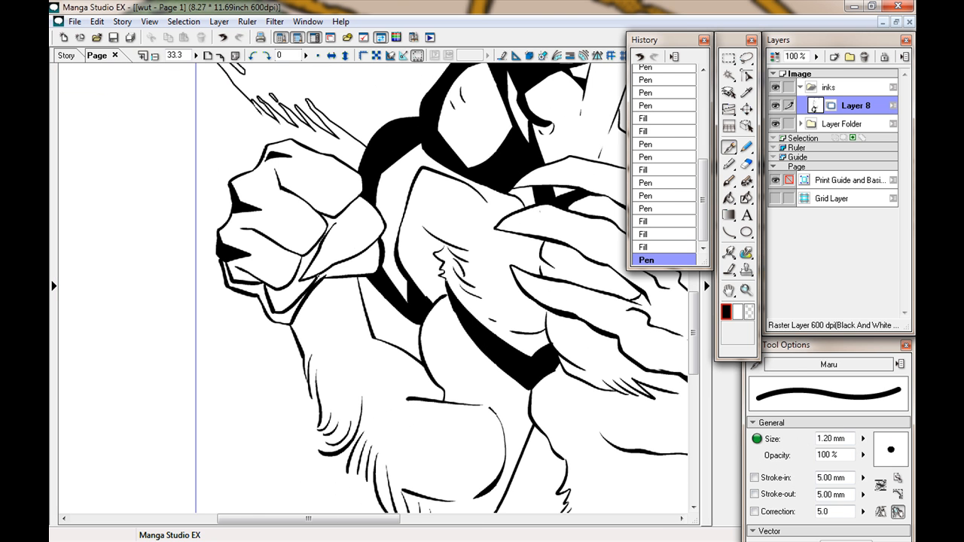
{"action": "key", "text": "g"}
{"action": "left_click", "coordinate": [256, 298]}
{"action": "left_click", "coordinate": [329, 268]}
{"action": "key", "text": "p"}
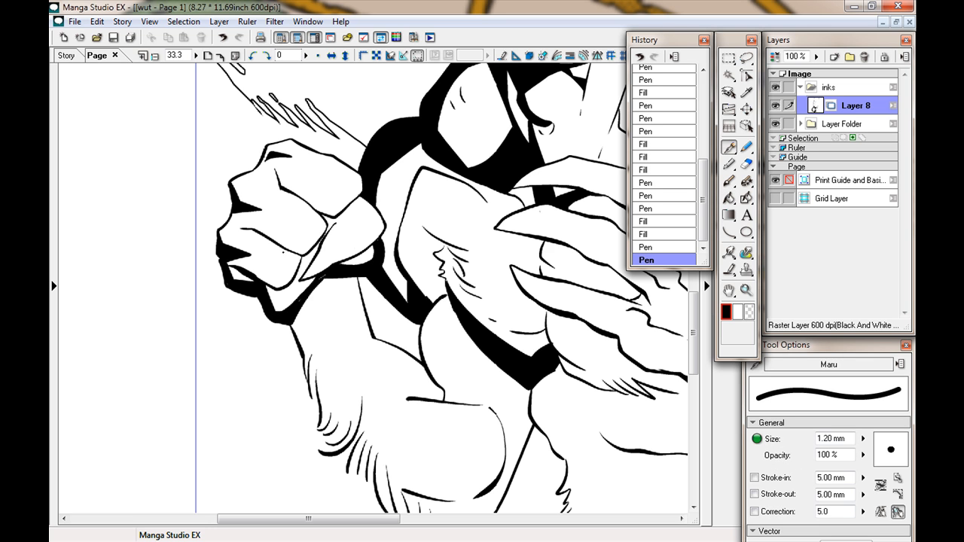
Step: Ink shadow shapes between the curled fingers and thumb of the fist and fill them with black
{"action": "left_click_drag", "start_coordinate": [284, 188], "coordinate": [362, 178]}
{"action": "key", "text": "g"}
{"action": "left_click", "coordinate": [305, 231]}
{"action": "left_click", "coordinate": [283, 276]}
{"action": "key", "text": "p"}
{"action": "left_click_drag", "start_coordinate": [360, 216], "coordinate": [332, 224]}
{"action": "key", "text": "g"}
{"action": "left_click", "coordinate": [331, 224]}
Step: Fill the shadow at the wrist just beneath the fist with black
{"action": "mouse_move", "coordinate": [301, 301]}
{"action": "left_mouse_down"}
{"action": "mouse_move", "coordinate": [340, 212]}
{"action": "mouse_move", "coordinate": [321, 168]}
{"action": "mouse_move", "coordinate": [355, 189]}
{"action": "left_mouse_up"}
{"action": "key", "text": "g"}
{"action": "mouse_move", "coordinate": [335, 155]}
{"action": "left_mouse_down"}
{"action": "mouse_move", "coordinate": [351, 170]}
{"action": "mouse_move", "coordinate": [315, 179]}
{"action": "left_mouse_up"}
{"action": "left_click", "coordinate": [342, 157]}
{"action": "key", "text": "p"}
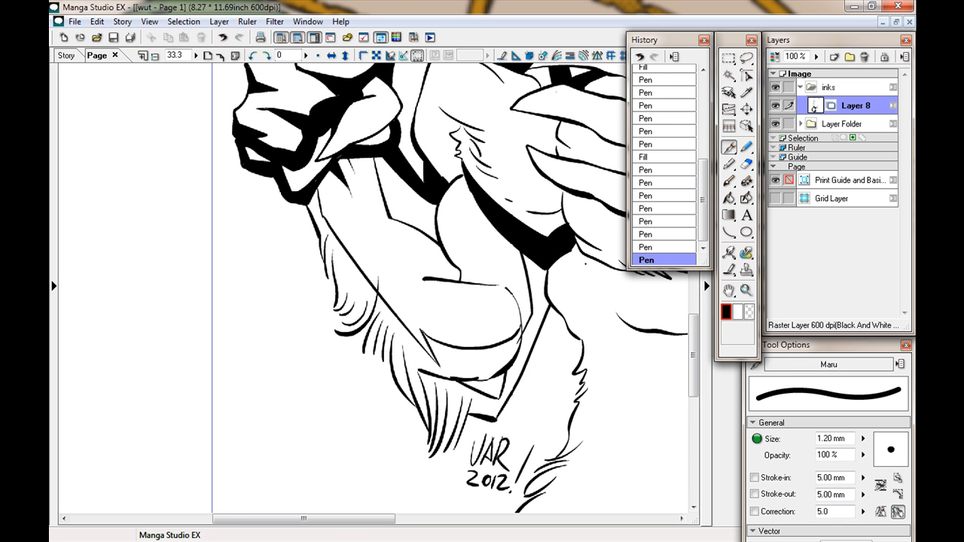
Step: Lasso the fur along the forearm's underside, fill it with black, deselect, and fill the adjoining forearm shadows
{"action": "left_click_drag", "start_coordinate": [586, 264], "coordinate": [586, 229]}
{"action": "key", "text": "l"}
{"action": "left_click_drag", "start_coordinate": [305, 165], "coordinate": [329, 248]}
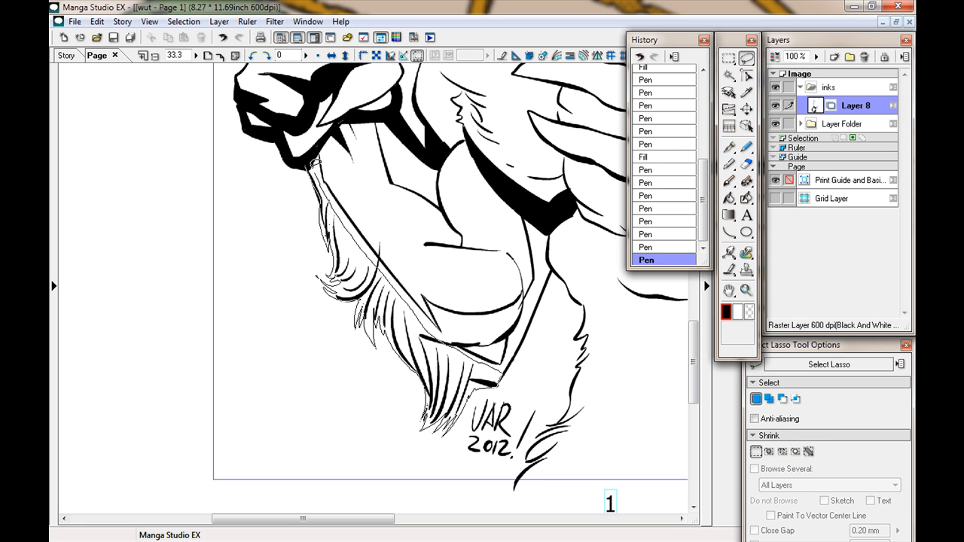
{"action": "left_click_drag", "start_coordinate": [316, 162], "coordinate": [309, 164]}
{"action": "left_click", "coordinate": [481, 450]}
{"action": "left_click", "coordinate": [320, 361]}
{"action": "key", "text": "g"}
{"action": "left_click", "coordinate": [343, 216]}
{"action": "left_click", "coordinate": [482, 328]}
Step: Add white and black pen strokes to define hair strands in the black forearm fur
{"action": "key", "text": "p"}
{"action": "mouse_move", "coordinate": [355, 236]}
{"action": "left_mouse_down"}
{"action": "mouse_move", "coordinate": [391, 346]}
{"action": "mouse_move", "coordinate": [360, 274]}
{"action": "left_mouse_up"}
{"action": "key", "text": "x"}
{"action": "left_click_drag", "start_coordinate": [384, 277], "coordinate": [375, 367]}
{"action": "left_click_drag", "start_coordinate": [381, 307], "coordinate": [445, 441]}
{"action": "left_click_drag", "start_coordinate": [339, 235], "coordinate": [360, 284]}
{"action": "key", "text": "x"}
{"action": "left_click_drag", "start_coordinate": [371, 252], "coordinate": [298, 346]}
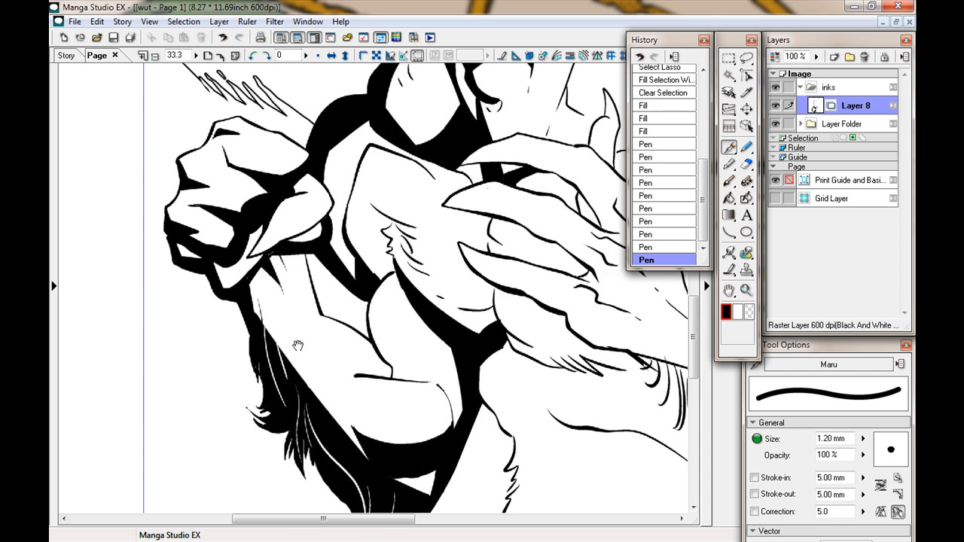
Step: Try filling the shading area on the upper forearm and undo the fills
{"action": "key", "text": "g"}
{"action": "left_click", "coordinate": [330, 302]}
{"action": "key", "text": "ctrl+z"}
{"action": "mouse_move", "coordinate": [377, 362]}
{"action": "left_mouse_down"}
{"action": "mouse_move", "coordinate": [329, 294]}
{"action": "mouse_move", "coordinate": [306, 333]}
{"action": "left_mouse_up"}
{"action": "key", "text": "p"}
{"action": "key", "text": "g"}
{"action": "left_click", "coordinate": [339, 304]}
{"action": "key", "text": "x"}
{"action": "key", "text": "ctrl+z"}
Step: Mirror the canvas view horizontally and bring the opposite arm into close view
{"action": "left_click_drag", "start_coordinate": [452, 301], "coordinate": [302, 305]}
{"action": "key", "text": "ctrl+minus"}
{"action": "key", "text": "ctrl+minus"}
{"action": "key", "text": "ctrl+minus"}
{"action": "left_click_drag", "start_coordinate": [114, 153], "coordinate": [170, 186]}
{"action": "left_click", "coordinate": [331, 57]}
{"action": "key", "text": "ctrl+plus"}
{"action": "key", "text": "ctrl+plus"}
{"action": "key", "text": "ctrl+plus"}
Step: Lasso the furry area beneath the outstretched arm, fill the selection with black, and clear the selection
{"action": "left_click_drag", "start_coordinate": [475, 449], "coordinate": [473, 255]}
{"action": "key", "text": "l"}
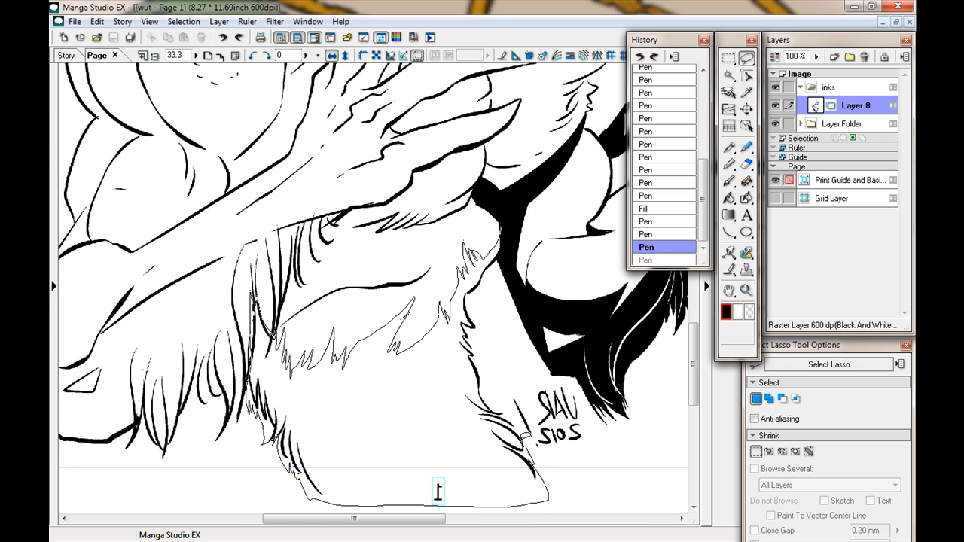
{"action": "key", "text": "ctrl+u"}
{"action": "key", "text": "ctrl+d"}
{"action": "left_click_drag", "start_coordinate": [438, 491], "coordinate": [486, 473]}
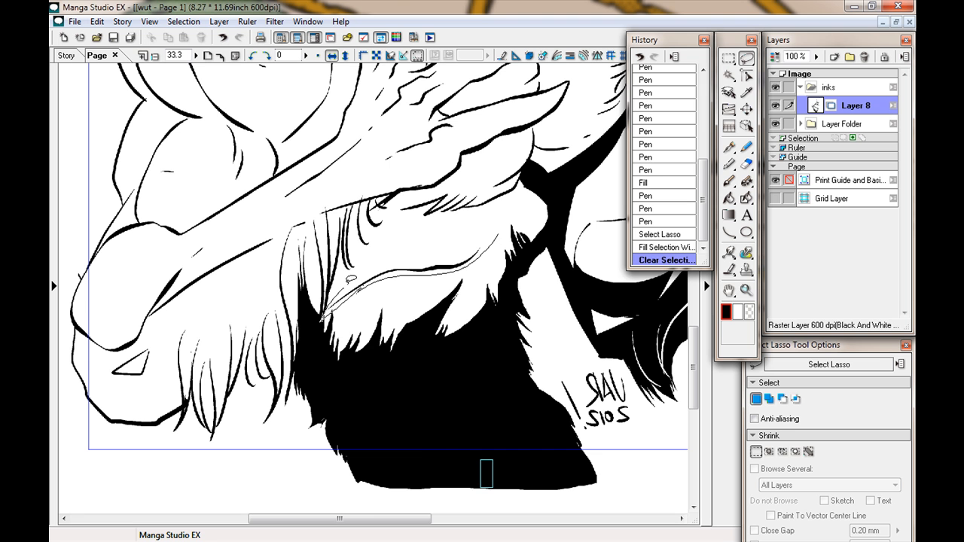
Step: Fill the lassoed fur shadow beneath the outstretched arm with black, clear the selection, and thicken the knuckle creases with the Pen
{"action": "key", "text": "ctrl+u"}
{"action": "key", "text": "ctrl+d"}
{"action": "key", "text": "ctrl+plus"}
{"action": "key", "text": "p"}
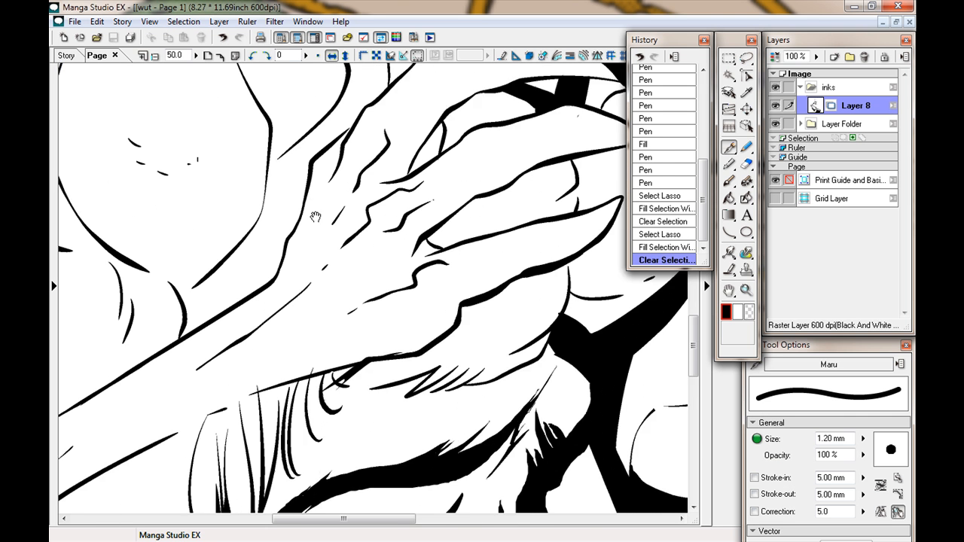
{"action": "left_click_drag", "start_coordinate": [452, 263], "coordinate": [348, 374]}
{"action": "left_click_drag", "start_coordinate": [323, 247], "coordinate": [362, 218]}
{"action": "left_click_drag", "start_coordinate": [356, 144], "coordinate": [318, 192]}
{"action": "left_click_drag", "start_coordinate": [377, 302], "coordinate": [383, 267]}
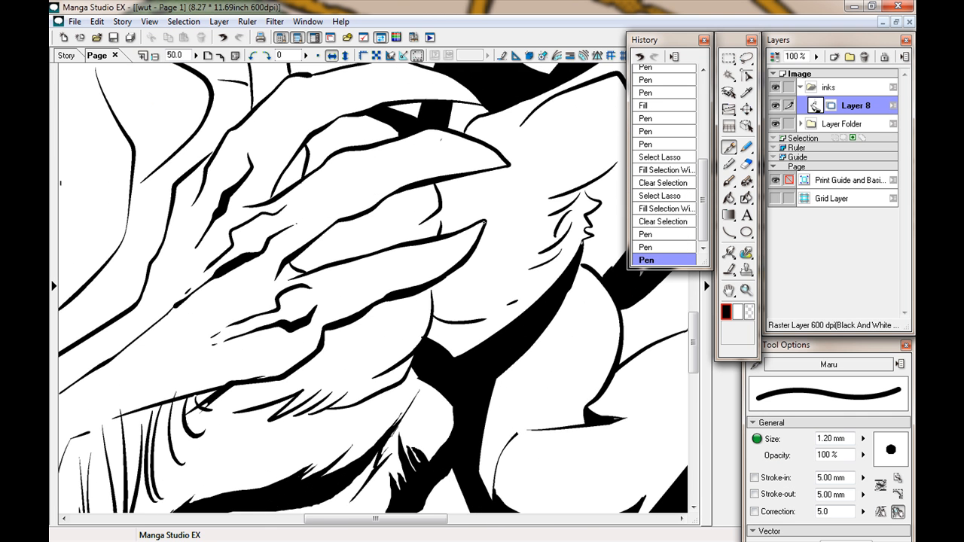
Step: Outline shadow shapes along the lowest finger and the underside of the forearm with the Pen
{"action": "left_click_drag", "start_coordinate": [213, 372], "coordinate": [268, 331]}
{"action": "mouse_move", "coordinate": [268, 331]}
{"action": "left_mouse_down"}
{"action": "mouse_move", "coordinate": [390, 268]}
{"action": "mouse_move", "coordinate": [310, 300]}
{"action": "left_mouse_up"}
{"action": "left_click_drag", "start_coordinate": [309, 299], "coordinate": [450, 226]}
{"action": "left_click_drag", "start_coordinate": [449, 226], "coordinate": [380, 274]}
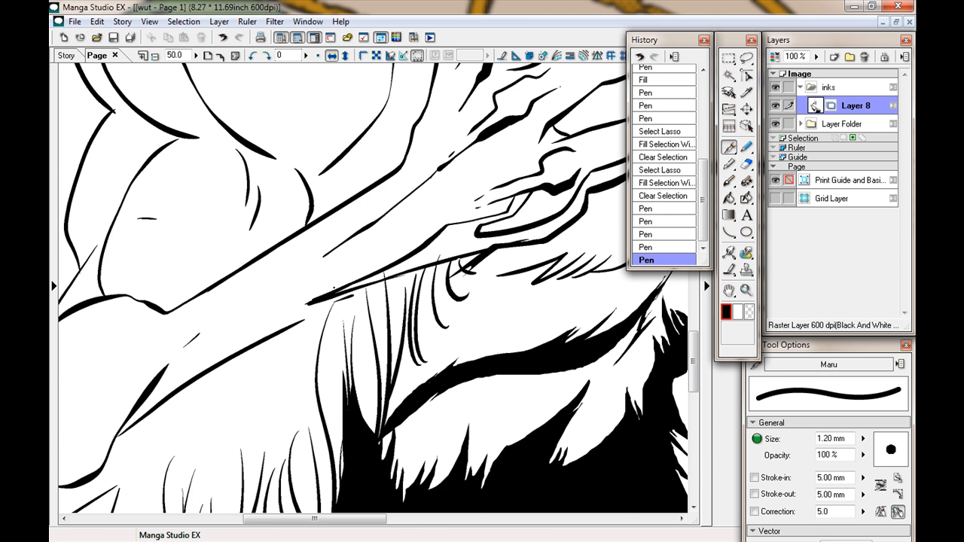
{"action": "left_click_drag", "start_coordinate": [490, 226], "coordinate": [226, 377]}
{"action": "left_click_drag", "start_coordinate": [429, 263], "coordinate": [514, 263]}
{"action": "left_click_drag", "start_coordinate": [230, 396], "coordinate": [302, 381]}
{"action": "key", "text": "x"}
{"action": "left_click_drag", "start_coordinate": [302, 376], "coordinate": [348, 351]}
Step: Outline the shadow on the undersides of the clawed fingers and fill the enclosed finger shadows with black
{"action": "key", "text": "x"}
{"action": "key", "text": "x"}
{"action": "left_click_drag", "start_coordinate": [486, 140], "coordinate": [536, 181]}
{"action": "key", "text": "ctrl+z"}
{"action": "mouse_move", "coordinate": [486, 141]}
{"action": "left_mouse_down"}
{"action": "mouse_move", "coordinate": [539, 183]}
{"action": "mouse_move", "coordinate": [458, 153]}
{"action": "mouse_move", "coordinate": [295, 279]}
{"action": "left_mouse_up"}
{"action": "key", "text": "x"}
{"action": "key", "text": "g"}
{"action": "left_click", "coordinate": [437, 169]}
{"action": "left_click", "coordinate": [452, 253]}
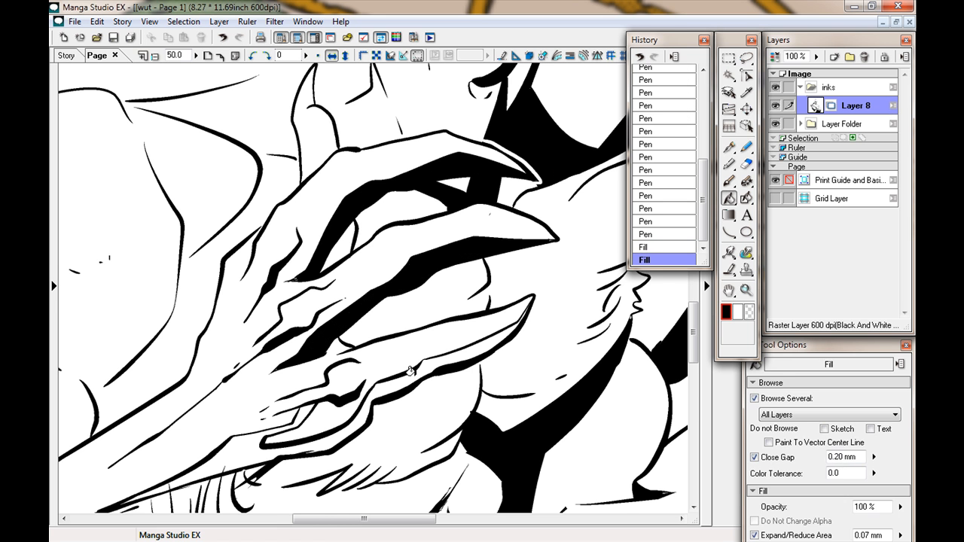
{"action": "left_click", "coordinate": [414, 368]}
Step: Thicken the creases and shadow edges across the back of the hand with pen strokes
{"action": "key", "text": "p"}
{"action": "left_click_drag", "start_coordinate": [302, 392], "coordinate": [392, 297]}
{"action": "left_click_drag", "start_coordinate": [226, 406], "coordinate": [431, 296]}
{"action": "left_click_drag", "start_coordinate": [464, 284], "coordinate": [363, 320]}
{"action": "left_click_drag", "start_coordinate": [389, 311], "coordinate": [362, 321]}
{"action": "left_click_drag", "start_coordinate": [482, 143], "coordinate": [323, 357]}
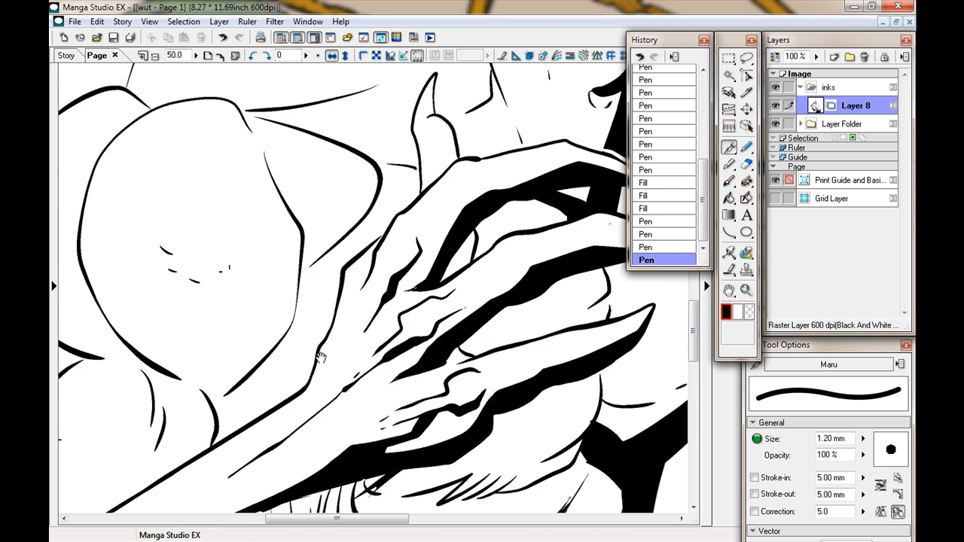
Step: Flip the canvas view back, lasso the fur clumps hanging beneath the forearm, fill them with black, and clear the selection
{"action": "left_click_drag", "start_coordinate": [275, 400], "coordinate": [269, 256]}
{"action": "key", "text": "ctrl+minus"}
{"action": "left_click_drag", "start_coordinate": [154, 196], "coordinate": [173, 229]}
{"action": "key", "text": "h"}
{"action": "mouse_move", "coordinate": [415, 335]}
{"action": "left_mouse_down"}
{"action": "mouse_move", "coordinate": [311, 195]}
{"action": "mouse_move", "coordinate": [342, 226]}
{"action": "mouse_move", "coordinate": [317, 197]}
{"action": "mouse_move", "coordinate": [482, 497]}
{"action": "mouse_move", "coordinate": [372, 288]}
{"action": "left_mouse_up"}
{"action": "key", "text": "l"}
{"action": "left_click", "coordinate": [315, 404]}
{"action": "key", "text": "ctrl+d"}
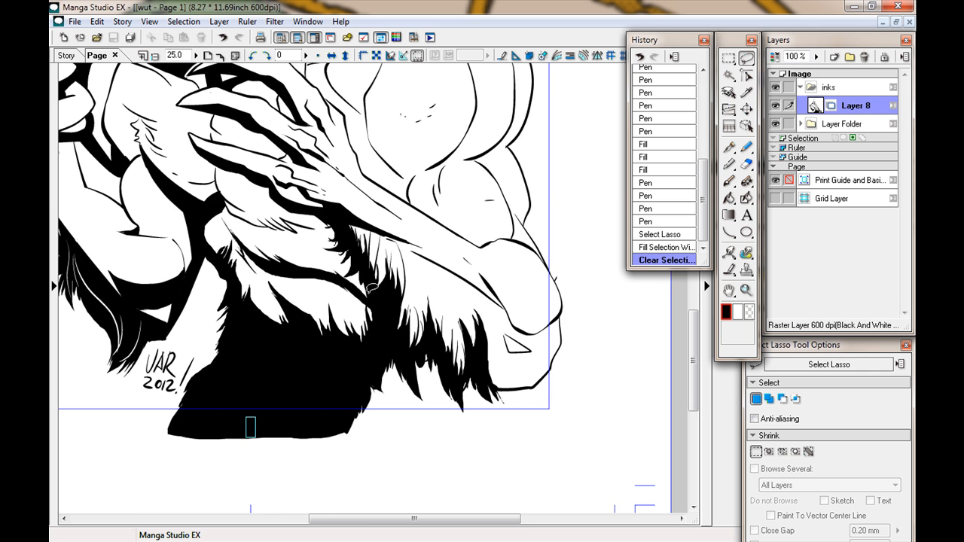
{"action": "left_click_drag", "start_coordinate": [448, 289], "coordinate": [369, 229]}
{"action": "left_click", "coordinate": [489, 378]}
{"action": "left_click", "coordinate": [342, 378]}
Step: Ink a shadow outline near the elbow and fill the enclosed area with black
{"action": "mouse_move", "coordinate": [468, 332]}
{"action": "left_mouse_down"}
{"action": "mouse_move", "coordinate": [426, 298]}
{"action": "mouse_move", "coordinate": [458, 331]}
{"action": "left_mouse_up"}
{"action": "key", "text": "g"}
{"action": "left_click", "coordinate": [448, 316]}
{"action": "key", "text": "ctrl+z"}
{"action": "key", "text": "p"}
{"action": "left_click", "coordinate": [729, 198]}
{"action": "left_click", "coordinate": [472, 313]}
Step: Add pen lines closing further shadow shapes around the elbow and lower forearm and fill them with black
{"action": "left_click", "coordinate": [729, 148]}
{"action": "mouse_move", "coordinate": [500, 297]}
{"action": "left_mouse_down"}
{"action": "mouse_move", "coordinate": [503, 328]}
{"action": "mouse_move", "coordinate": [487, 344]}
{"action": "left_mouse_up"}
{"action": "left_click_drag", "start_coordinate": [486, 345], "coordinate": [451, 327]}
{"action": "left_click", "coordinate": [730, 198]}
{"action": "left_click", "coordinate": [498, 343]}
{"action": "key", "text": "p"}
{"action": "key", "text": "ctrl+z"}
{"action": "mouse_move", "coordinate": [387, 279]}
{"action": "left_mouse_down"}
{"action": "mouse_move", "coordinate": [461, 301]}
{"action": "mouse_move", "coordinate": [462, 352]}
{"action": "left_mouse_up"}
{"action": "key", "text": "g"}
{"action": "left_click", "coordinate": [445, 302]}
Step: Outline shadows on the upper arm muscles with the Pen and fill two of the areas with black
{"action": "key", "text": "p"}
{"action": "left_click_drag", "start_coordinate": [454, 256], "coordinate": [521, 283]}
{"action": "mouse_move", "coordinate": [536, 257]}
{"action": "left_mouse_down"}
{"action": "mouse_move", "coordinate": [555, 278]}
{"action": "mouse_move", "coordinate": [571, 265]}
{"action": "left_mouse_up"}
{"action": "mouse_move", "coordinate": [514, 292]}
{"action": "left_mouse_down"}
{"action": "mouse_move", "coordinate": [529, 293]}
{"action": "mouse_move", "coordinate": [537, 260]}
{"action": "left_mouse_up"}
{"action": "key", "text": "g"}
{"action": "left_click", "coordinate": [461, 292]}
{"action": "left_click", "coordinate": [548, 285]}
Step: Draw two short pen lines bounding small arm shadows and fill each with black
{"action": "left_click", "coordinate": [729, 147]}
{"action": "left_click_drag", "start_coordinate": [433, 313], "coordinate": [456, 293]}
{"action": "left_click", "coordinate": [729, 198]}
{"action": "left_click", "coordinate": [454, 315]}
{"action": "left_click", "coordinate": [729, 148]}
{"action": "left_click_drag", "start_coordinate": [410, 185], "coordinate": [431, 179]}
{"action": "left_click", "coordinate": [729, 201]}
{"action": "left_click", "coordinate": [408, 179]}
Step: Close the remaining shadow shapes around the shoulder muscles with the Pen and fill them with black
{"action": "left_click", "coordinate": [729, 148]}
{"action": "left_click_drag", "start_coordinate": [339, 136], "coordinate": [415, 267]}
{"action": "key", "text": "ctrl+z"}
{"action": "left_click", "coordinate": [729, 198]}
{"action": "left_click", "coordinate": [407, 261]}
{"action": "left_click_drag", "start_coordinate": [399, 331], "coordinate": [291, 212]}
{"action": "left_click_drag", "start_coordinate": [468, 149], "coordinate": [490, 167]}
{"action": "left_click", "coordinate": [729, 198]}
{"action": "left_click", "coordinate": [480, 160]}
Step: Lasso jagged fur strands on the torso beneath the clawed hand, fill them with black, and clear the selection
{"action": "mouse_move", "coordinate": [361, 347]}
{"action": "left_mouse_down"}
{"action": "mouse_move", "coordinate": [439, 211]}
{"action": "mouse_move", "coordinate": [455, 292]}
{"action": "left_mouse_up"}
{"action": "left_click", "coordinate": [729, 148]}
{"action": "left_click", "coordinate": [746, 58]}
{"action": "left_click_drag", "start_coordinate": [388, 312], "coordinate": [354, 290]}
{"action": "left_click", "coordinate": [469, 334]}
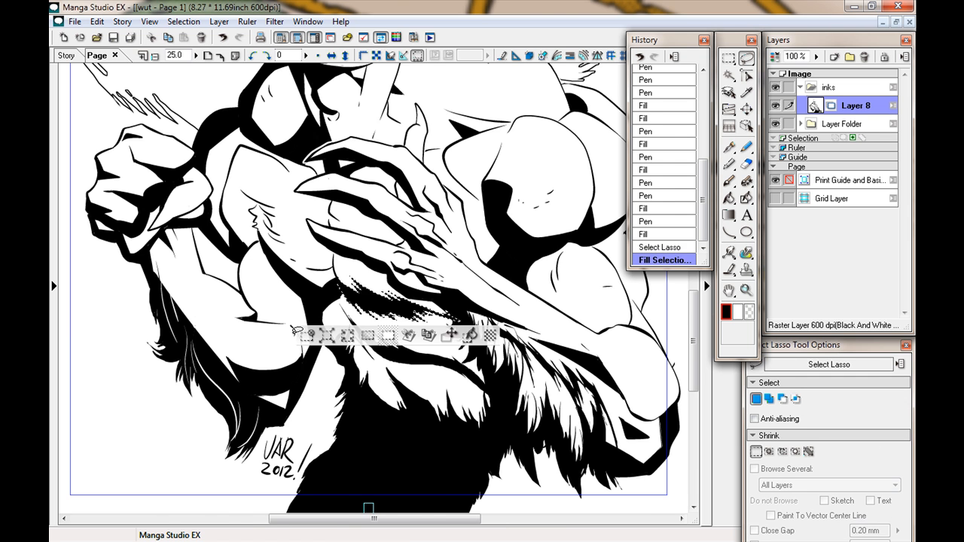
{"action": "key", "text": "ctrl+d"}
Step: Save the drawing and add a new layer above the black ink layer for the tail shading
{"action": "left_click_drag", "start_coordinate": [354, 196], "coordinate": [392, 339]}
{"action": "left_click_drag", "start_coordinate": [362, 188], "coordinate": [388, 323]}
{"action": "key", "text": "ctrl+s"}
{"action": "mouse_move", "coordinate": [244, 291]}
{"action": "left_mouse_down"}
{"action": "mouse_move", "coordinate": [325, 211]}
{"action": "mouse_move", "coordinate": [368, 274]}
{"action": "left_mouse_up"}
{"action": "key", "text": "ctrl+shift+n"}
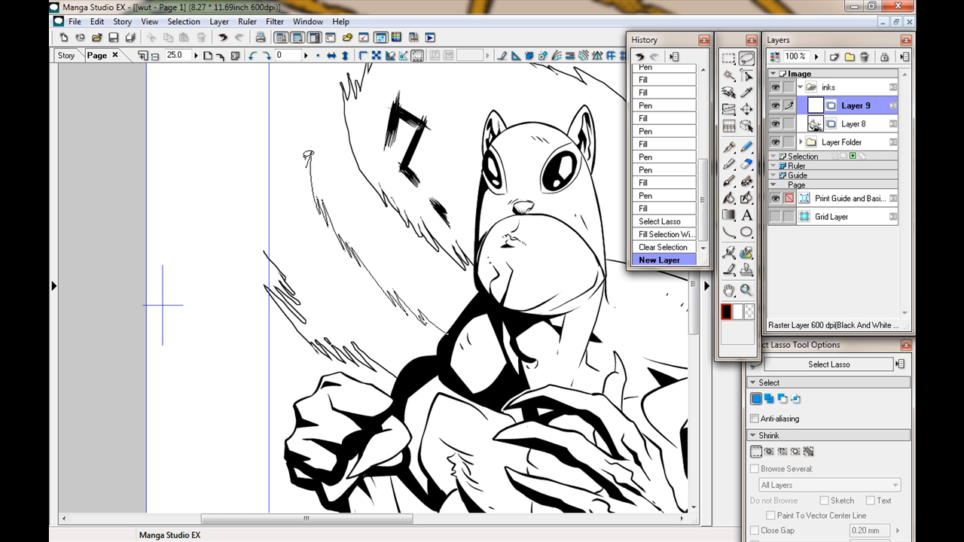
Step: Lasso and fill the tail's lower outer section with a furry edge, and display the layer in blue at 51% opacity
{"action": "left_click_drag", "start_coordinate": [394, 403], "coordinate": [446, 336]}
{"action": "left_click", "coordinate": [426, 419]}
{"action": "left_click", "coordinate": [775, 57]}
{"action": "left_click", "coordinate": [305, 418]}
{"action": "left_click_drag", "start_coordinate": [817, 56], "coordinate": [823, 81]}
{"action": "mouse_move", "coordinate": [305, 208]}
{"action": "left_mouse_down"}
{"action": "mouse_move", "coordinate": [276, 369]}
{"action": "mouse_move", "coordinate": [149, 368]}
{"action": "left_mouse_up"}
{"action": "key", "text": "ctrl+minus"}
{"action": "left_click_drag", "start_coordinate": [261, 306], "coordinate": [273, 265]}
{"action": "key", "text": "ctrl+z"}
{"action": "key", "text": "ctrl+plus"}
Step: Lasso the tail's upper band, add furry strand regions to the selection, fill it with the layer colour, and clear the selection
{"action": "left_click_drag", "start_coordinate": [191, 291], "coordinate": [301, 278]}
{"action": "left_click_drag", "start_coordinate": [256, 268], "coordinate": [274, 236]}
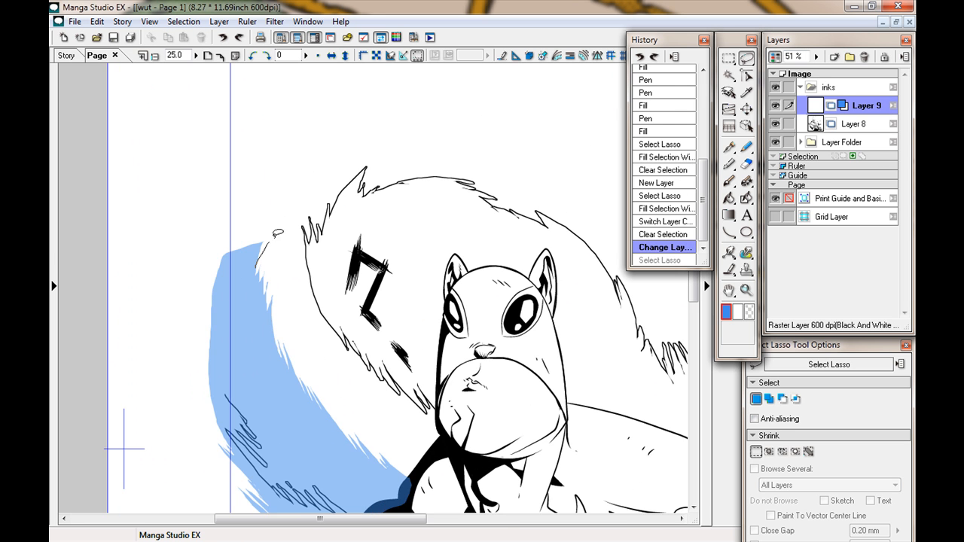
{"action": "left_click_drag", "start_coordinate": [524, 131], "coordinate": [263, 242]}
{"action": "mouse_move", "coordinate": [640, 392]}
{"action": "left_mouse_down"}
{"action": "mouse_move", "coordinate": [396, 280]}
{"action": "mouse_move", "coordinate": [455, 357]}
{"action": "mouse_move", "coordinate": [349, 102]}
{"action": "left_mouse_up"}
{"action": "mouse_move", "coordinate": [581, 379]}
{"action": "left_mouse_down"}
{"action": "mouse_move", "coordinate": [481, 148]}
{"action": "mouse_move", "coordinate": [494, 140]}
{"action": "left_mouse_up"}
{"action": "left_click_drag", "start_coordinate": [331, 143], "coordinate": [467, 422]}
{"action": "mouse_move", "coordinate": [93, 83]}
{"action": "left_mouse_down"}
{"action": "mouse_move", "coordinate": [209, 222]}
{"action": "mouse_move", "coordinate": [61, 150]}
{"action": "left_mouse_up"}
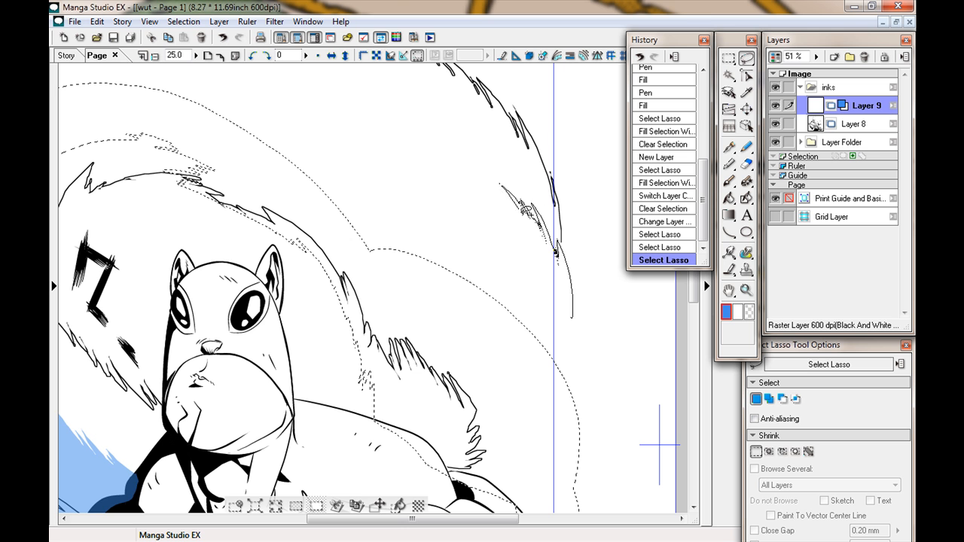
{"action": "mouse_move", "coordinate": [384, 184]}
{"action": "left_mouse_down"}
{"action": "mouse_move", "coordinate": [533, 357]}
{"action": "mouse_move", "coordinate": [565, 331]}
{"action": "left_mouse_up"}
{"action": "left_click_drag", "start_coordinate": [316, 226], "coordinate": [509, 343]}
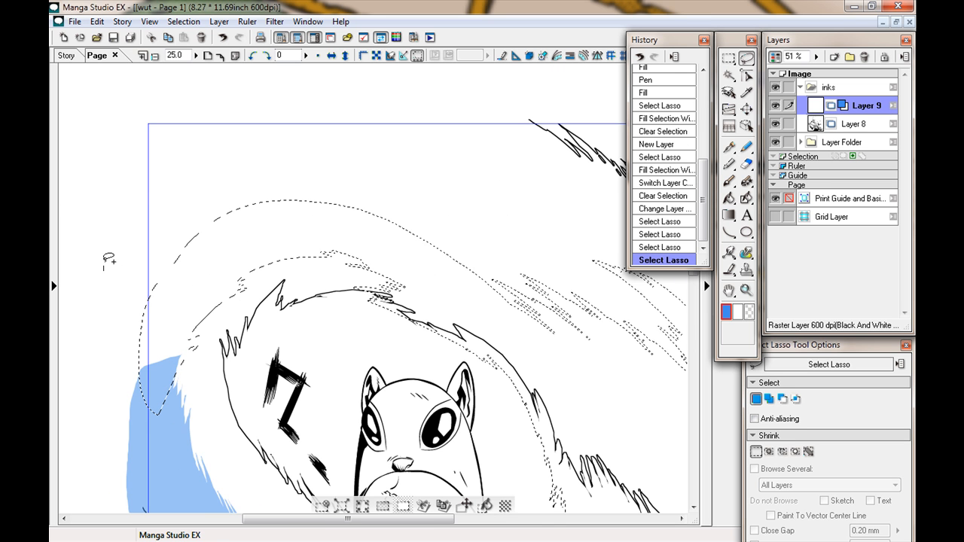
{"action": "left_click_drag", "start_coordinate": [111, 324], "coordinate": [105, 273]}
{"action": "mouse_move", "coordinate": [226, 377]}
{"action": "left_mouse_down"}
{"action": "mouse_move", "coordinate": [168, 304]}
{"action": "mouse_move", "coordinate": [168, 196]}
{"action": "left_mouse_up"}
{"action": "key", "text": "alt+Delete"}
{"action": "key", "text": "ctrl+d"}
Step: Lasso and fill feathery fur strands in two places along the outer right curve of the tail
{"action": "key", "text": "ctrl+minus"}
{"action": "key", "text": "ctrl+minus"}
{"action": "key", "text": "ctrl+plus"}
{"action": "key", "text": "ctrl+plus"}
{"action": "left_click_drag", "start_coordinate": [318, 157], "coordinate": [261, 332]}
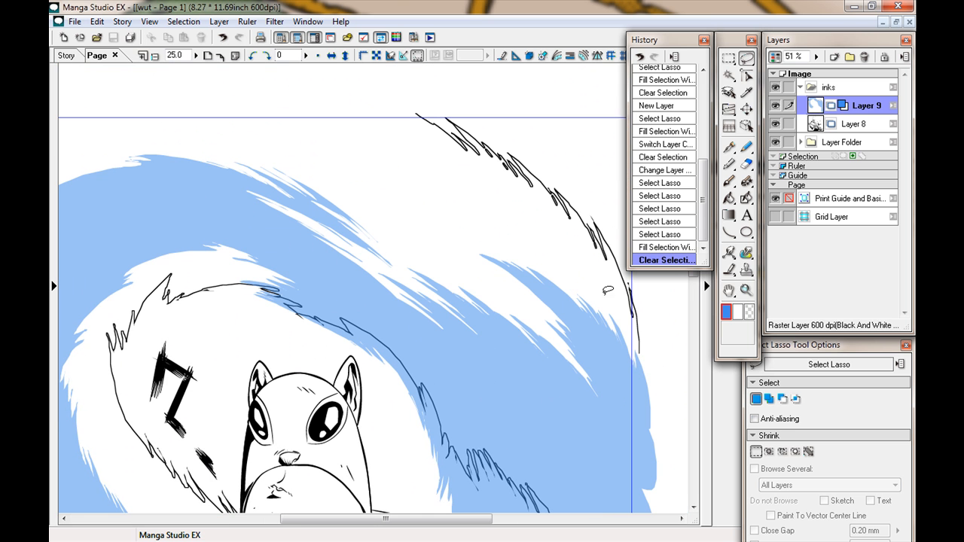
{"action": "left_click_drag", "start_coordinate": [604, 299], "coordinate": [631, 376]}
{"action": "key", "text": "alt+Delete"}
{"action": "left_click_drag", "start_coordinate": [440, 212], "coordinate": [465, 257]}
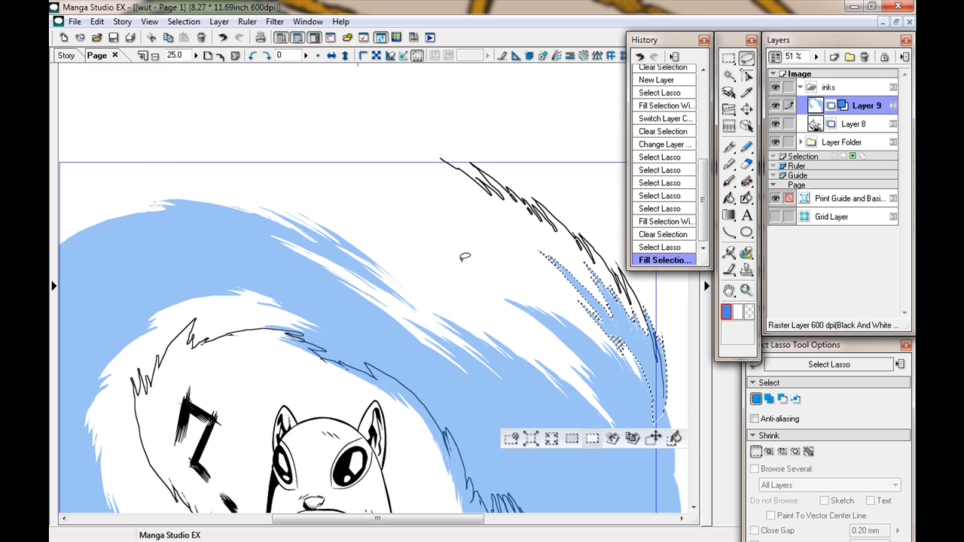
{"action": "left_click_drag", "start_coordinate": [564, 298], "coordinate": [593, 329]}
{"action": "key", "text": "alt+Delete"}
Step: Lasso and fill two more fur areas along the tail's outer edge, clearing the selection after each
{"action": "left_click_drag", "start_coordinate": [306, 312], "coordinate": [586, 336]}
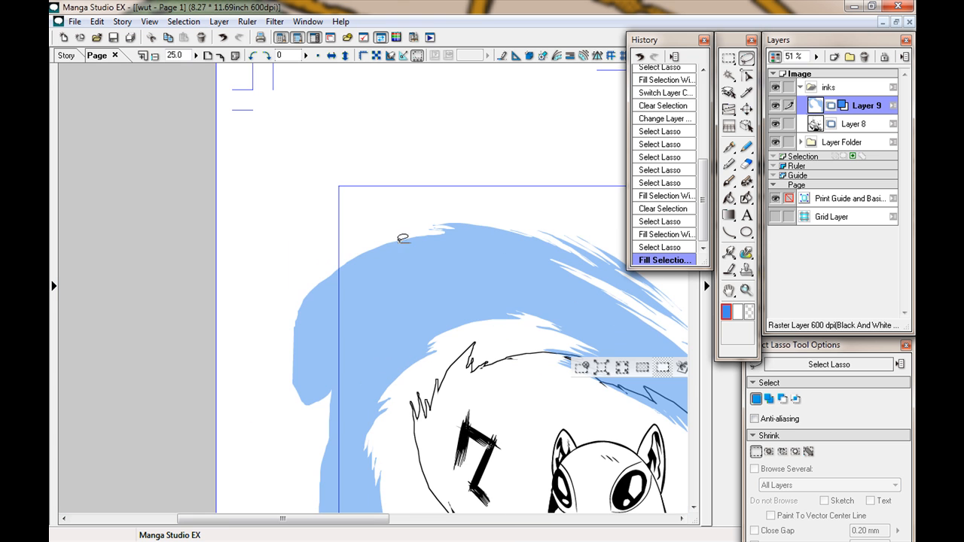
{"action": "left_click_drag", "start_coordinate": [369, 180], "coordinate": [403, 242]}
{"action": "left_click", "coordinate": [447, 302]}
{"action": "left_click", "coordinate": [288, 303]}
{"action": "mouse_move", "coordinate": [669, 377]}
{"action": "left_mouse_down"}
{"action": "mouse_move", "coordinate": [460, 299]}
{"action": "mouse_move", "coordinate": [473, 282]}
{"action": "left_mouse_up"}
{"action": "mouse_move", "coordinate": [556, 302]}
{"action": "left_mouse_down"}
{"action": "mouse_move", "coordinate": [505, 247]}
{"action": "mouse_move", "coordinate": [568, 325]}
{"action": "left_mouse_up"}
{"action": "left_click", "coordinate": [547, 339]}
{"action": "left_click", "coordinate": [385, 340]}
Step: Lasso the fur strands on the inner tail curl beside the chin, fill them, and clear the selection
{"action": "mouse_move", "coordinate": [200, 437]}
{"action": "left_mouse_down"}
{"action": "mouse_move", "coordinate": [357, 303]}
{"action": "mouse_move", "coordinate": [311, 268]}
{"action": "left_mouse_up"}
{"action": "left_click_drag", "start_coordinate": [461, 312], "coordinate": [440, 289]}
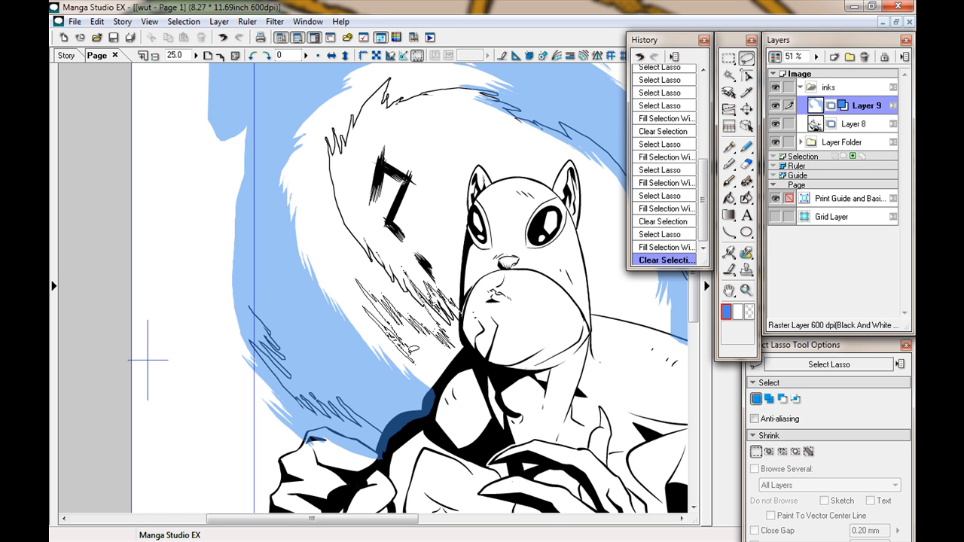
{"action": "left_click_drag", "start_coordinate": [438, 368], "coordinate": [431, 396]}
{"action": "left_click", "coordinate": [492, 411]}
{"action": "left_click", "coordinate": [330, 411]}
Step: Lasso the fur strands along the outer side of the inner tail curl, fill them, and clear the selection
{"action": "left_click_drag", "start_coordinate": [335, 177], "coordinate": [355, 304]}
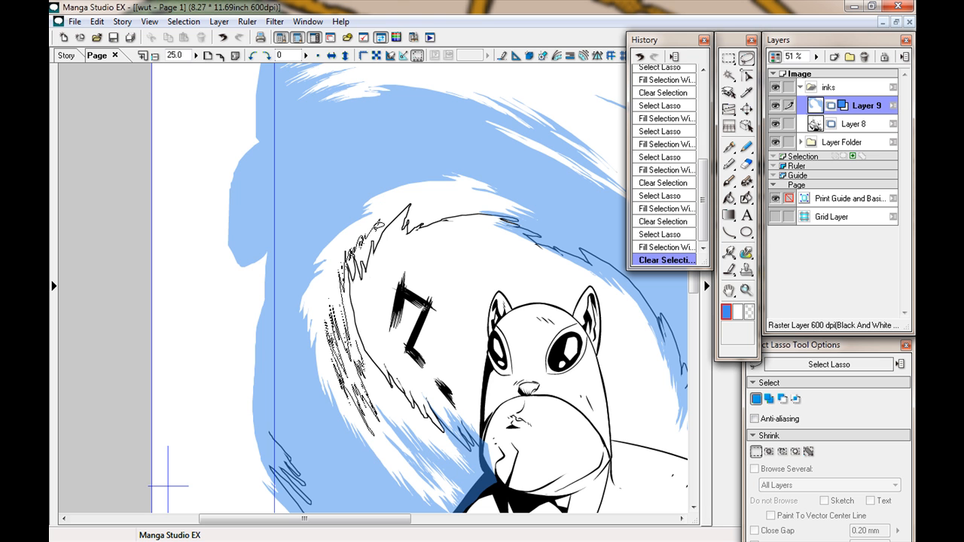
{"action": "left_click_drag", "start_coordinate": [360, 322], "coordinate": [375, 386]}
{"action": "left_click", "coordinate": [423, 450]}
{"action": "left_click", "coordinate": [261, 450]}
{"action": "mouse_move", "coordinate": [452, 361]}
{"action": "left_mouse_down"}
{"action": "mouse_move", "coordinate": [239, 190]}
{"action": "mouse_move", "coordinate": [188, 383]}
{"action": "mouse_move", "coordinate": [179, 280]}
{"action": "left_mouse_up"}
Step: Enlarge the eraser and erase the blue tail fill that spills over the creature's body
{"action": "left_click", "coordinate": [746, 164]}
{"action": "left_click_drag", "start_coordinate": [437, 422], "coordinate": [434, 241]}
{"action": "left_click", "coordinate": [423, 270], "text": "ctrl"}
{"action": "left_click_drag", "start_coordinate": [357, 158], "coordinate": [399, 177]}
{"action": "key", "text": "]"}
{"action": "key", "text": "]"}
{"action": "key", "text": "]"}
{"action": "mouse_move", "coordinate": [402, 178]}
{"action": "left_mouse_down"}
{"action": "mouse_move", "coordinate": [442, 193]}
{"action": "mouse_move", "coordinate": [437, 183]}
{"action": "left_mouse_up"}
{"action": "left_click_drag", "start_coordinate": [485, 249], "coordinate": [332, 154]}
Step: Erase more blue spill along the edge of the shoulder and upper arm beside the tail, touching up with the pen
{"action": "left_click_drag", "start_coordinate": [357, 170], "coordinate": [405, 174]}
{"action": "mouse_move", "coordinate": [493, 246]}
{"action": "left_mouse_down"}
{"action": "mouse_move", "coordinate": [518, 383]}
{"action": "mouse_move", "coordinate": [493, 282]}
{"action": "left_mouse_up"}
{"action": "left_click_drag", "start_coordinate": [491, 400], "coordinate": [486, 213]}
{"action": "mouse_move", "coordinate": [494, 211]}
{"action": "left_mouse_down"}
{"action": "mouse_move", "coordinate": [473, 273]}
{"action": "mouse_move", "coordinate": [482, 300]}
{"action": "left_mouse_up"}
{"action": "left_click_drag", "start_coordinate": [482, 301], "coordinate": [440, 201]}
{"action": "key", "text": "p"}
{"action": "left_click", "coordinate": [428, 175]}
{"action": "key", "text": "e"}
{"action": "mouse_move", "coordinate": [470, 292]}
{"action": "left_mouse_down"}
{"action": "mouse_move", "coordinate": [450, 232]}
{"action": "mouse_move", "coordinate": [454, 301]}
{"action": "left_mouse_up"}
{"action": "left_click_drag", "start_coordinate": [468, 362], "coordinate": [403, 209]}
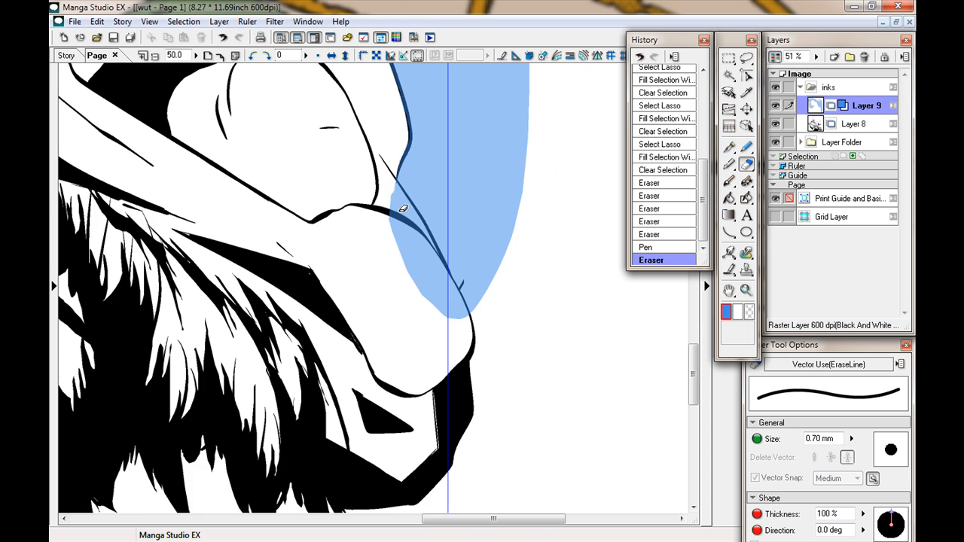
Step: Erase the blue fill overlapping the forearm near the elbow with the 0.70 mm eraser
{"action": "left_click_drag", "start_coordinate": [456, 289], "coordinate": [424, 299]}
{"action": "left_click_drag", "start_coordinate": [226, 166], "coordinate": [588, 362]}
{"action": "left_click_drag", "start_coordinate": [113, 136], "coordinate": [400, 289]}
{"action": "mouse_move", "coordinate": [327, 256]}
{"action": "left_mouse_down"}
{"action": "mouse_move", "coordinate": [432, 271]}
{"action": "mouse_move", "coordinate": [444, 289]}
{"action": "left_mouse_up"}
{"action": "mouse_move", "coordinate": [614, 120]}
{"action": "left_mouse_down"}
{"action": "mouse_move", "coordinate": [449, 254]}
{"action": "mouse_move", "coordinate": [378, 335]}
{"action": "left_mouse_up"}
{"action": "left_click_drag", "start_coordinate": [475, 235], "coordinate": [434, 342]}
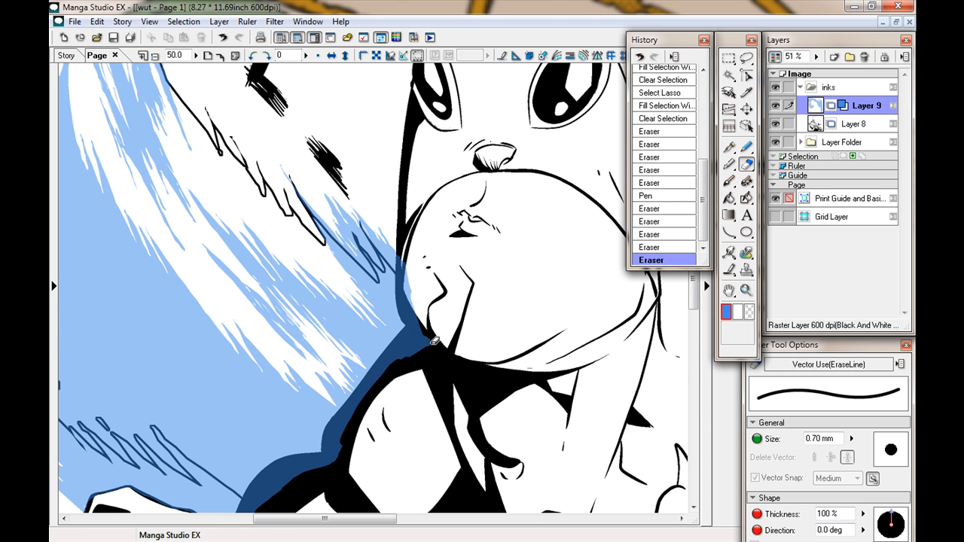
Step: Erase the blue spill along the edge of the face and chin and above the shoulder
{"action": "left_click_drag", "start_coordinate": [403, 221], "coordinate": [399, 260]}
{"action": "left_click_drag", "start_coordinate": [483, 452], "coordinate": [457, 193]}
{"action": "left_click_drag", "start_coordinate": [499, 349], "coordinate": [675, 473]}
{"action": "left_click_drag", "start_coordinate": [585, 195], "coordinate": [520, 260]}
{"action": "left_click_drag", "start_coordinate": [497, 290], "coordinate": [461, 335]}
Step: Add a new layer and outline the shoulder above the fist with a white 1.20 mm pen line against the tail
{"action": "left_click", "coordinate": [833, 57]}
{"action": "key", "text": "p"}
{"action": "key", "text": "x"}
{"action": "mouse_move", "coordinate": [381, 340]}
{"action": "left_mouse_down"}
{"action": "mouse_move", "coordinate": [293, 445]}
{"action": "mouse_move", "coordinate": [246, 388]}
{"action": "left_mouse_up"}
{"action": "left_click_drag", "start_coordinate": [412, 165], "coordinate": [418, 233]}
{"action": "mouse_move", "coordinate": [418, 234]}
{"action": "left_mouse_down"}
{"action": "mouse_move", "coordinate": [423, 206]}
{"action": "mouse_move", "coordinate": [454, 235]}
{"action": "left_mouse_up"}
{"action": "key", "text": "ctrl+z"}
{"action": "left_click_drag", "start_coordinate": [425, 206], "coordinate": [452, 235]}
{"action": "key", "text": "ctrl+z"}
{"action": "mouse_move", "coordinate": [424, 224]}
{"action": "left_mouse_down"}
{"action": "mouse_move", "coordinate": [446, 145]}
{"action": "mouse_move", "coordinate": [364, 261]}
{"action": "left_mouse_up"}
{"action": "key", "text": "ctrl+z"}
{"action": "left_click_drag", "start_coordinate": [365, 261], "coordinate": [458, 166]}
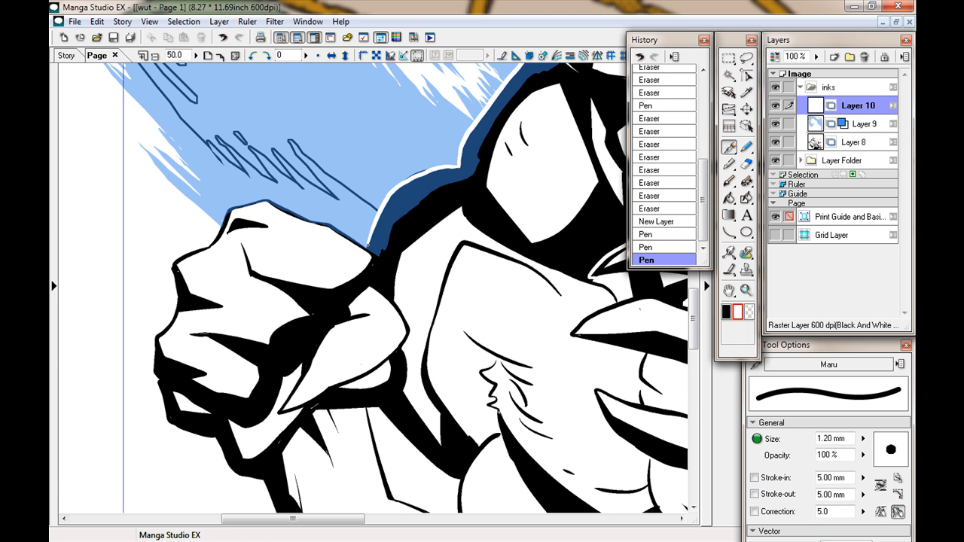
Step: Draw white outlines around the fist, back and outer arm where they meet the dark tail
{"action": "left_click_drag", "start_coordinate": [602, 121], "coordinate": [166, 346]}
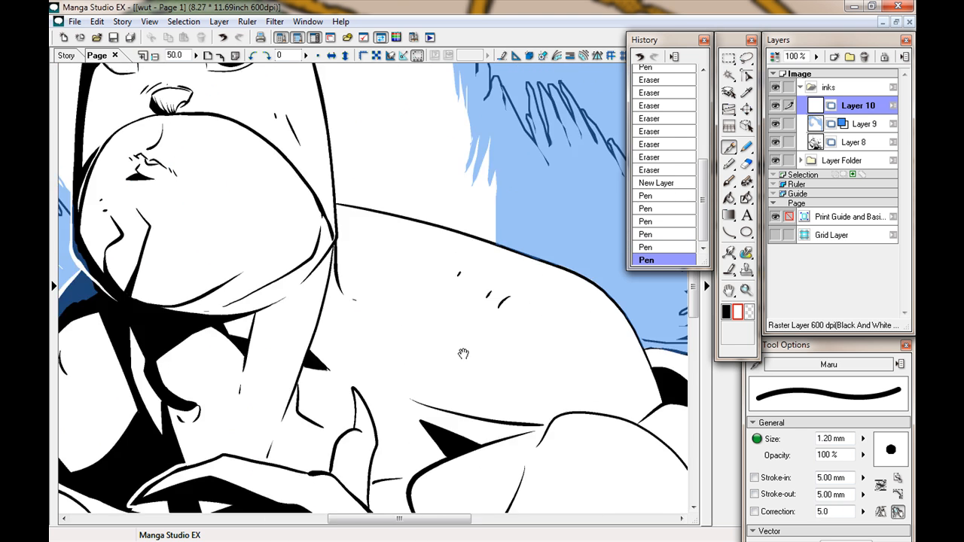
{"action": "left_click_drag", "start_coordinate": [463, 353], "coordinate": [203, 244]}
{"action": "left_click_drag", "start_coordinate": [232, 135], "coordinate": [309, 159]}
{"action": "left_click_drag", "start_coordinate": [434, 246], "coordinate": [560, 461]}
{"action": "left_click_drag", "start_coordinate": [547, 409], "coordinate": [542, 134]}
{"action": "key", "text": "ctrl+z"}
{"action": "left_click_drag", "start_coordinate": [552, 177], "coordinate": [514, 263]}
{"action": "mouse_move", "coordinate": [514, 265]}
{"action": "left_mouse_down"}
{"action": "mouse_move", "coordinate": [407, 156]}
{"action": "mouse_move", "coordinate": [507, 439]}
{"action": "left_mouse_up"}
Step: Switch the tail shading on Layer 9 from its blue layer colour to black
{"action": "key", "text": "ctrl+minus"}
{"action": "key", "text": "ctrl+minus"}
{"action": "left_click_drag", "start_coordinate": [362, 257], "coordinate": [556, 376]}
{"action": "left_click", "coordinate": [857, 123]}
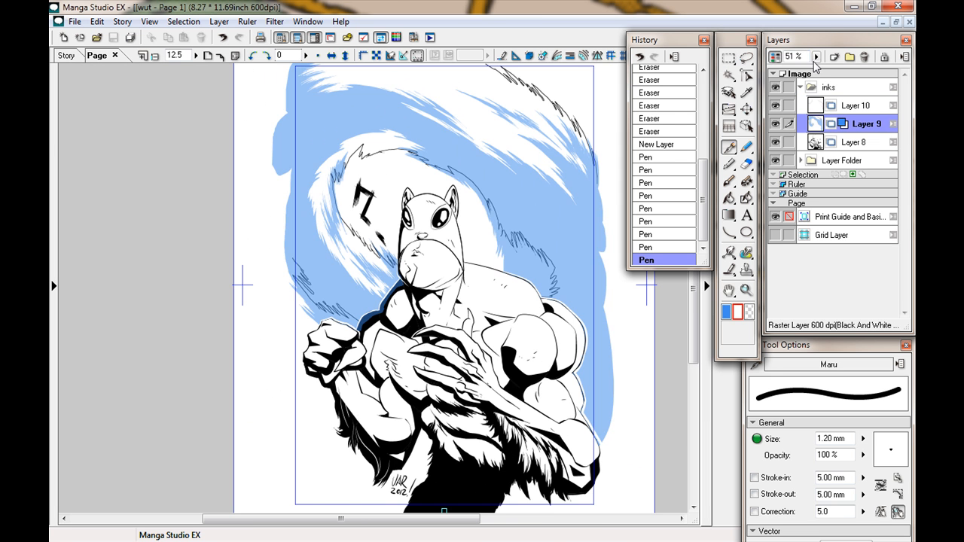
{"action": "left_click", "coordinate": [775, 58]}
{"action": "mouse_move", "coordinate": [281, 251]}
{"action": "left_mouse_down"}
{"action": "mouse_move", "coordinate": [258, 212]}
{"action": "mouse_move", "coordinate": [123, 109]}
{"action": "left_mouse_up"}
{"action": "key", "text": "ctrl+plus"}
Step: Add a new layer above the white outline layer and set the pen to black
{"action": "left_click", "coordinate": [856, 105]}
{"action": "left_click", "coordinate": [834, 57]}
{"action": "left_click_drag", "start_coordinate": [362, 166], "coordinate": [399, 332]}
{"action": "key", "text": "ctrl+plus"}
{"action": "key", "text": "ctrl+plus"}
{"action": "mouse_move", "coordinate": [640, 362]}
{"action": "left_mouse_down"}
{"action": "mouse_move", "coordinate": [467, 227]}
{"action": "mouse_move", "coordinate": [560, 232]}
{"action": "left_mouse_up"}
{"action": "key", "text": "ctrl+z"}
{"action": "left_click_drag", "start_coordinate": [396, 327], "coordinate": [484, 317]}
{"action": "key", "text": "x"}
Step: Feather the shadow edges around the creature's large shoulder with short black pen strokes
{"action": "mouse_move", "coordinate": [383, 317]}
{"action": "left_mouse_down"}
{"action": "mouse_move", "coordinate": [458, 313]}
{"action": "mouse_move", "coordinate": [434, 304]}
{"action": "left_mouse_up"}
{"action": "left_click_drag", "start_coordinate": [358, 293], "coordinate": [479, 295]}
{"action": "left_click_drag", "start_coordinate": [410, 306], "coordinate": [471, 286]}
{"action": "key", "text": "ctrl+z"}
{"action": "key", "text": "ctrl+z"}
{"action": "mouse_move", "coordinate": [409, 299]}
{"action": "left_mouse_down"}
{"action": "mouse_move", "coordinate": [464, 280]}
{"action": "mouse_move", "coordinate": [446, 273]}
{"action": "left_mouse_up"}
{"action": "left_click_drag", "start_coordinate": [93, 209], "coordinate": [299, 80]}
{"action": "left_click_drag", "start_coordinate": [678, 388], "coordinate": [457, 252]}
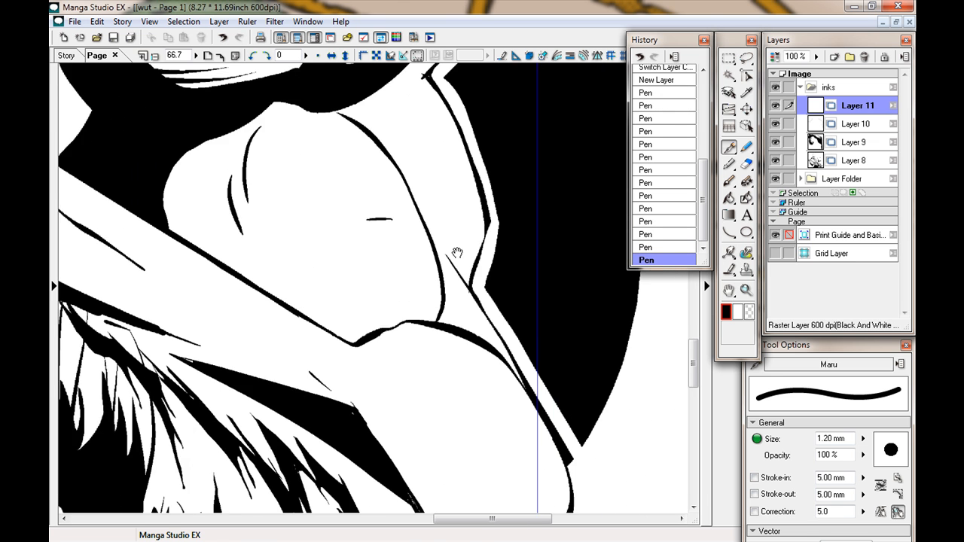
Step: Feather the elbow's underside with curved strokes and hatch black lines around the dark triangle below it
{"action": "left_click_drag", "start_coordinate": [440, 483], "coordinate": [451, 323]}
{"action": "mouse_move", "coordinate": [479, 458]}
{"action": "left_mouse_down"}
{"action": "mouse_move", "coordinate": [435, 338]}
{"action": "mouse_move", "coordinate": [473, 344]}
{"action": "left_mouse_up"}
{"action": "left_click_drag", "start_coordinate": [403, 351], "coordinate": [470, 350]}
{"action": "left_click_drag", "start_coordinate": [414, 354], "coordinate": [468, 355]}
{"action": "left_click_drag", "start_coordinate": [413, 360], "coordinate": [473, 358]}
{"action": "left_click_drag", "start_coordinate": [414, 364], "coordinate": [471, 363]}
{"action": "left_click_drag", "start_coordinate": [413, 369], "coordinate": [470, 368]}
{"action": "left_click_drag", "start_coordinate": [450, 337], "coordinate": [431, 326]}
{"action": "left_click_drag", "start_coordinate": [309, 210], "coordinate": [435, 311]}
Step: Cut white pen strokes into the dark triangle below the elbow and return the pen to black
{"action": "key", "text": "x"}
{"action": "left_click_drag", "start_coordinate": [382, 291], "coordinate": [433, 323]}
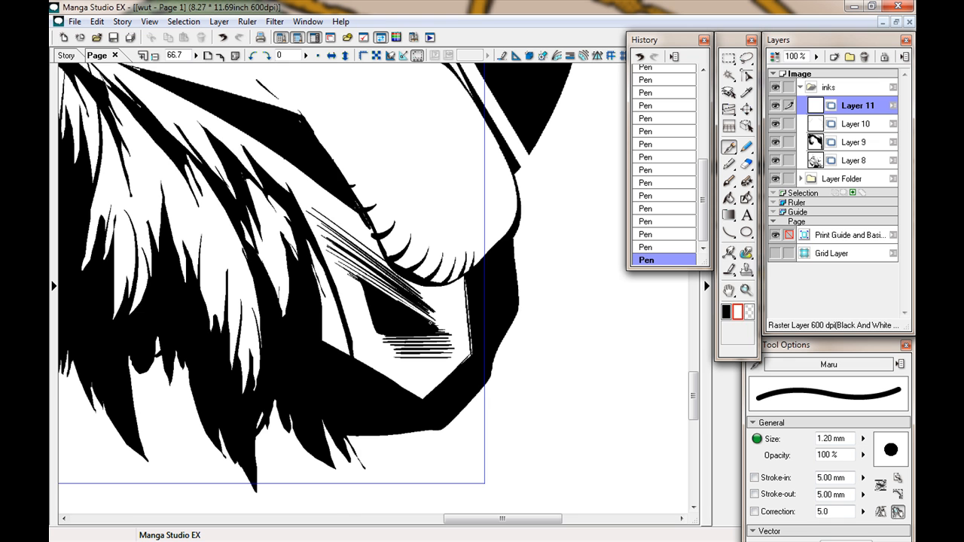
{"action": "left_click_drag", "start_coordinate": [351, 275], "coordinate": [434, 331]}
{"action": "key", "text": "x"}
Step: Dot a row of black texture marks along the middle finger of the clawed hand
{"action": "left_click_drag", "start_coordinate": [117, 108], "coordinate": [367, 306]}
{"action": "left_click_drag", "start_coordinate": [275, 112], "coordinate": [423, 220]}
{"action": "left_click", "coordinate": [537, 306]}
{"action": "left_click", "coordinate": [544, 311]}
{"action": "left_click", "coordinate": [552, 317]}
{"action": "left_click_drag", "start_coordinate": [478, 149], "coordinate": [503, 233]}
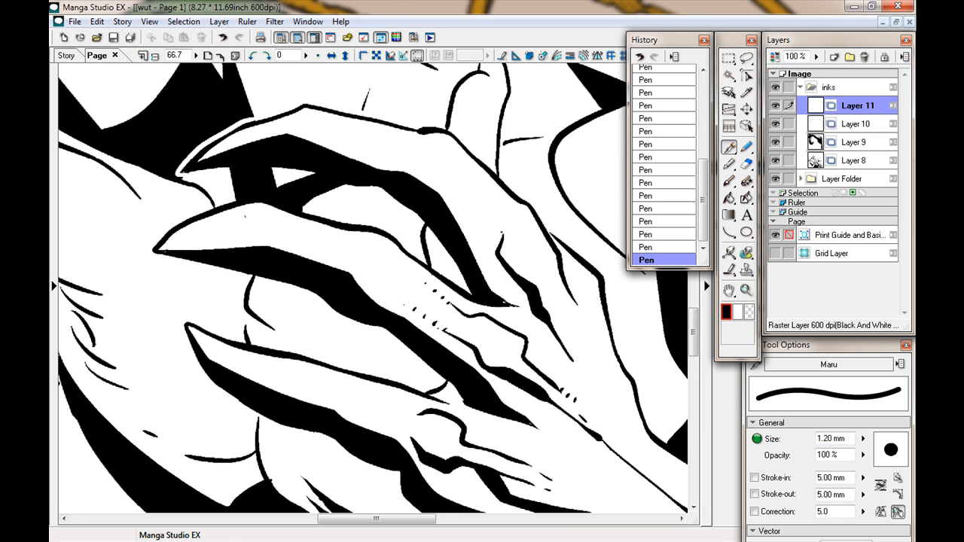
Step: Add rows of black texture dots to the upper and lower fingers of the clawed hand
{"action": "left_click", "coordinate": [590, 329]}
{"action": "left_click", "coordinate": [593, 338]}
{"action": "left_click_drag", "start_coordinate": [415, 392], "coordinate": [407, 259]}
{"action": "left_click", "coordinate": [391, 273]}
{"action": "left_click", "coordinate": [399, 278]}
{"action": "left_click", "coordinate": [409, 281]}
{"action": "left_click", "coordinate": [547, 339]}
{"action": "left_click", "coordinate": [559, 344]}
{"action": "left_click_drag", "start_coordinate": [390, 150], "coordinate": [496, 286]}
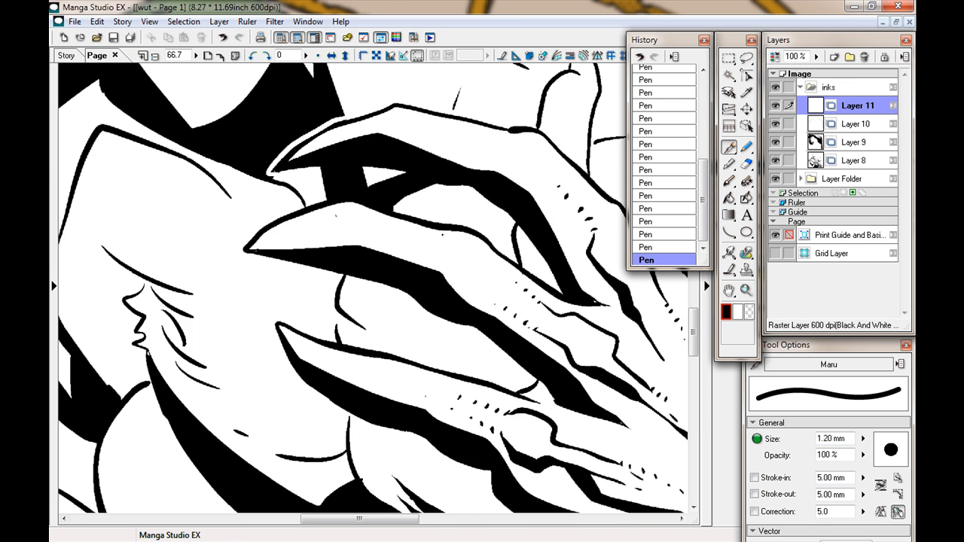
{"action": "left_click_drag", "start_coordinate": [496, 169], "coordinate": [437, 203]}
{"action": "left_click_drag", "start_coordinate": [240, 345], "coordinate": [243, 278]}
{"action": "left_click_drag", "start_coordinate": [233, 295], "coordinate": [255, 341]}
{"action": "key", "text": "ctrl+z"}
{"action": "key", "text": "ctrl+z"}
{"action": "mouse_move", "coordinate": [588, 377]}
{"action": "left_mouse_down"}
{"action": "mouse_move", "coordinate": [209, 160]}
{"action": "mouse_move", "coordinate": [633, 365]}
{"action": "left_mouse_up"}
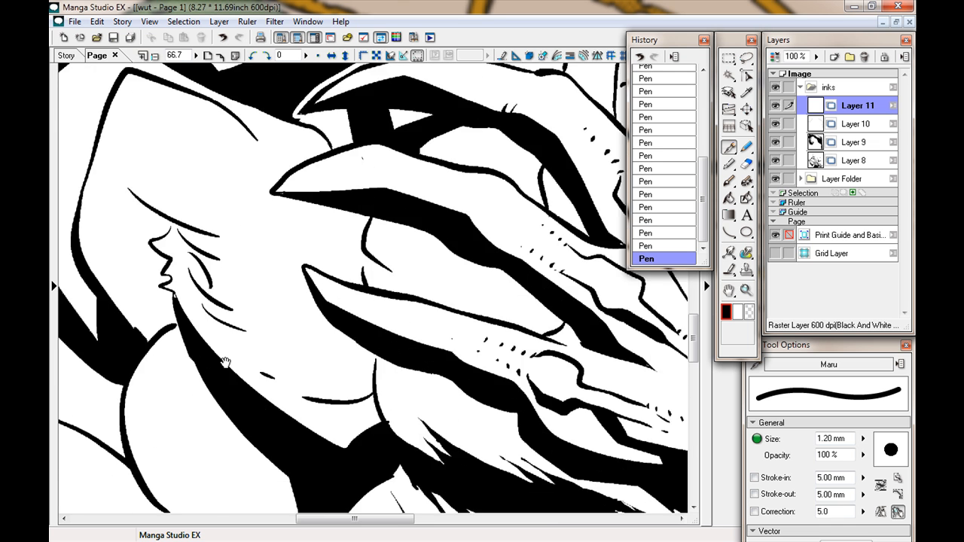
Step: Feather the shadow edges on the fist's knuckles and fingers with tapered black strokes
{"action": "left_click_drag", "start_coordinate": [226, 362], "coordinate": [645, 482]}
{"action": "left_click_drag", "start_coordinate": [390, 241], "coordinate": [351, 222]}
{"action": "mouse_move", "coordinate": [383, 250]}
{"action": "left_mouse_down"}
{"action": "mouse_move", "coordinate": [330, 226]}
{"action": "mouse_move", "coordinate": [304, 228]}
{"action": "left_mouse_up"}
{"action": "left_click_drag", "start_coordinate": [345, 252], "coordinate": [288, 232]}
{"action": "left_click_drag", "start_coordinate": [225, 261], "coordinate": [246, 221]}
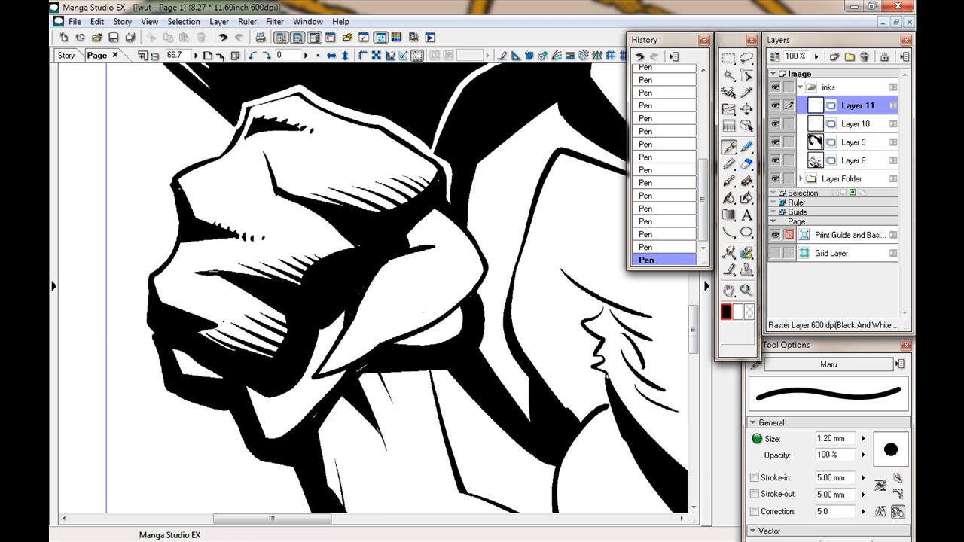
Step: Add small ticks along the fist's lowest knuckle shadow and hatch the thumb and the heel of the palm
{"action": "left_click_drag", "start_coordinate": [165, 301], "coordinate": [161, 295]}
{"action": "left_click_drag", "start_coordinate": [180, 308], "coordinate": [176, 302]}
{"action": "left_click_drag", "start_coordinate": [193, 314], "coordinate": [189, 308]}
{"action": "left_click_drag", "start_coordinate": [208, 320], "coordinate": [204, 314]}
{"action": "left_click", "coordinate": [221, 323]}
{"action": "left_click_drag", "start_coordinate": [396, 323], "coordinate": [451, 290]}
{"action": "key", "text": "ctrl+z"}
{"action": "left_click_drag", "start_coordinate": [309, 372], "coordinate": [342, 378]}
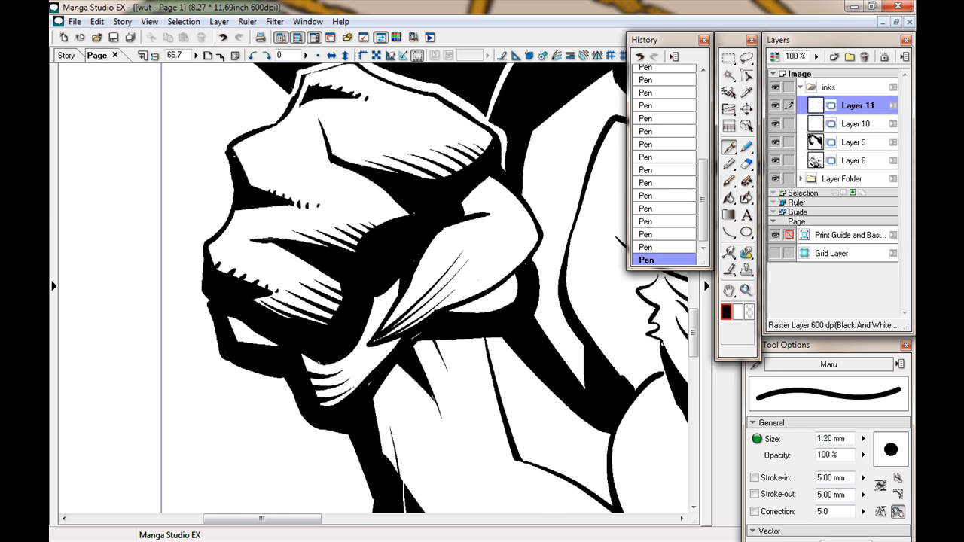
Step: Dot the forearm below the fist and feather the shadow edges between the forearm and the chest
{"action": "left_click_drag", "start_coordinate": [452, 362], "coordinate": [296, 262]}
{"action": "left_click", "coordinate": [293, 335]}
{"action": "left_click_drag", "start_coordinate": [376, 391], "coordinate": [328, 221]}
{"action": "left_click_drag", "start_coordinate": [413, 310], "coordinate": [377, 301]}
{"action": "left_click_drag", "start_coordinate": [392, 339], "coordinate": [340, 268]}
{"action": "left_click_drag", "start_coordinate": [353, 361], "coordinate": [345, 344]}
{"action": "left_click_drag", "start_coordinate": [362, 135], "coordinate": [332, 467]}
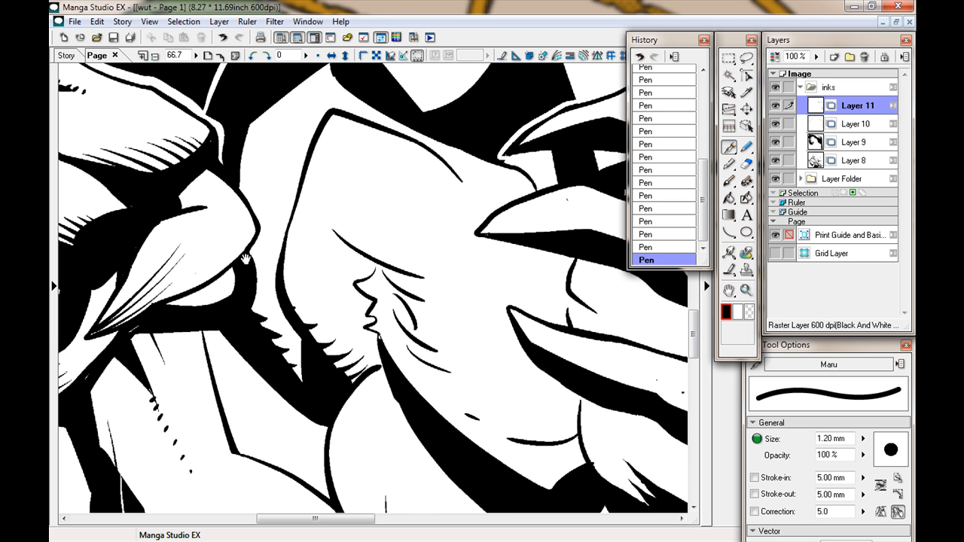
Step: Add small black ticks and dots to the chest and the clawed hand
{"action": "left_click_drag", "start_coordinate": [246, 259], "coordinate": [317, 305]}
{"action": "left_click_drag", "start_coordinate": [422, 226], "coordinate": [330, 290]}
{"action": "left_click", "coordinate": [437, 294]}
{"action": "mouse_move", "coordinate": [501, 259]}
{"action": "left_mouse_down"}
{"action": "mouse_move", "coordinate": [357, 269]}
{"action": "mouse_move", "coordinate": [297, 248]}
{"action": "left_mouse_up"}
{"action": "left_click", "coordinate": [426, 248]}
{"action": "left_click", "coordinate": [449, 258]}
{"action": "left_click_drag", "start_coordinate": [264, 151], "coordinate": [391, 316]}
{"action": "left_click_drag", "start_coordinate": [246, 146], "coordinate": [397, 278]}
{"action": "left_click_drag", "start_coordinate": [454, 285], "coordinate": [445, 302]}
{"action": "key", "text": "ctrl+z"}
{"action": "mouse_move", "coordinate": [452, 234]}
{"action": "left_mouse_down"}
{"action": "mouse_move", "coordinate": [392, 343]}
{"action": "mouse_move", "coordinate": [501, 357]}
{"action": "left_mouse_up"}
{"action": "left_click_drag", "start_coordinate": [376, 357], "coordinate": [357, 382]}
{"action": "left_click_drag", "start_coordinate": [382, 286], "coordinate": [358, 324]}
{"action": "key", "text": "ctrl+z"}
{"action": "key", "text": "ctrl+z"}
{"action": "mouse_move", "coordinate": [452, 316]}
{"action": "left_mouse_down"}
{"action": "mouse_move", "coordinate": [356, 231]}
{"action": "mouse_move", "coordinate": [304, 331]}
{"action": "left_mouse_up"}
{"action": "key", "text": "ctrl+z"}
{"action": "key", "text": "ctrl+z"}
{"action": "key", "text": "ctrl+z"}
{"action": "key", "text": "ctrl+z"}
{"action": "key", "text": "ctrl+z"}
Step: Draw fine black contour strokes around the squirrel's larger eye
{"action": "left_click_drag", "start_coordinate": [346, 250], "coordinate": [345, 277]}
{"action": "left_click_drag", "start_coordinate": [390, 190], "coordinate": [427, 166]}
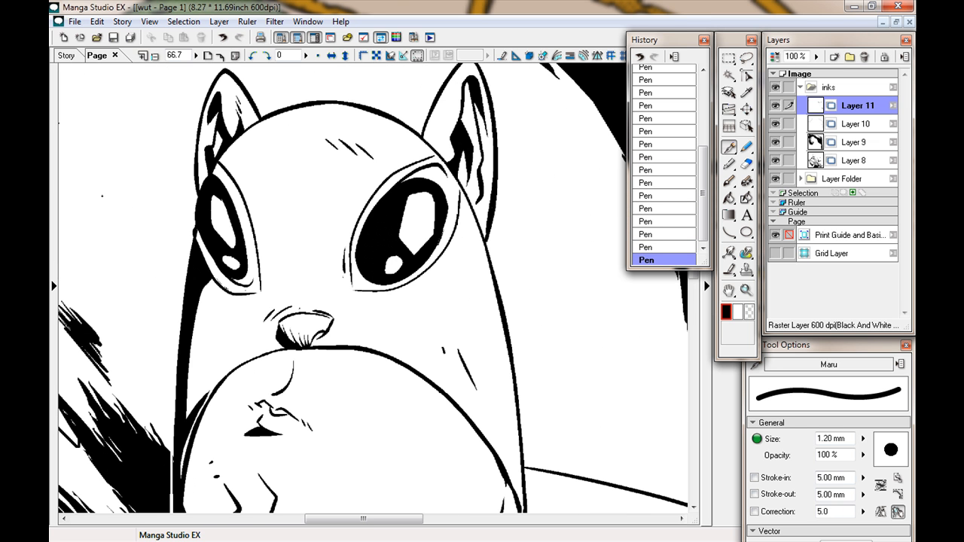
Step: Draw sparse fine white hair strokes through the solid black areas of the furry tail
{"action": "left_click_drag", "start_coordinate": [293, 250], "coordinate": [485, 314]}
{"action": "key", "text": "ctrl+minus"}
{"action": "key", "text": "ctrl+minus"}
{"action": "left_click_drag", "start_coordinate": [262, 458], "coordinate": [211, 340]}
{"action": "key", "text": "ctrl+minus"}
{"action": "key", "text": "ctrl+minus"}
{"action": "left_click_drag", "start_coordinate": [181, 200], "coordinate": [141, 320]}
{"action": "key", "text": "ctrl+plus"}
{"action": "key", "text": "ctrl+plus"}
{"action": "key", "text": "ctrl+plus"}
{"action": "key", "text": "ctrl+plus"}
{"action": "key", "text": "x"}
{"action": "left_click_drag", "start_coordinate": [464, 215], "coordinate": [387, 254]}
{"action": "left_click_drag", "start_coordinate": [493, 326], "coordinate": [397, 227]}
{"action": "left_click_drag", "start_coordinate": [407, 263], "coordinate": [323, 192]}
{"action": "left_click_drag", "start_coordinate": [528, 377], "coordinate": [406, 258]}
{"action": "left_click_drag", "start_coordinate": [597, 357], "coordinate": [510, 216]}
{"action": "left_click_drag", "start_coordinate": [440, 226], "coordinate": [370, 342]}
{"action": "left_click_drag", "start_coordinate": [538, 299], "coordinate": [440, 205]}
{"action": "left_click_drag", "start_coordinate": [318, 137], "coordinate": [368, 171]}
{"action": "left_click_drag", "start_coordinate": [188, 135], "coordinate": [452, 248]}
{"action": "mouse_move", "coordinate": [111, 104]}
{"action": "left_mouse_down"}
{"action": "mouse_move", "coordinate": [334, 202]}
{"action": "mouse_move", "coordinate": [548, 113]}
{"action": "left_mouse_up"}
{"action": "mouse_move", "coordinate": [113, 354]}
{"action": "left_mouse_down"}
{"action": "mouse_move", "coordinate": [328, 234]}
{"action": "mouse_move", "coordinate": [319, 291]}
{"action": "left_mouse_up"}
{"action": "left_click_drag", "start_coordinate": [302, 354], "coordinate": [266, 203]}
{"action": "left_click_drag", "start_coordinate": [391, 391], "coordinate": [279, 206]}
{"action": "left_click_drag", "start_coordinate": [266, 239], "coordinate": [336, 322]}
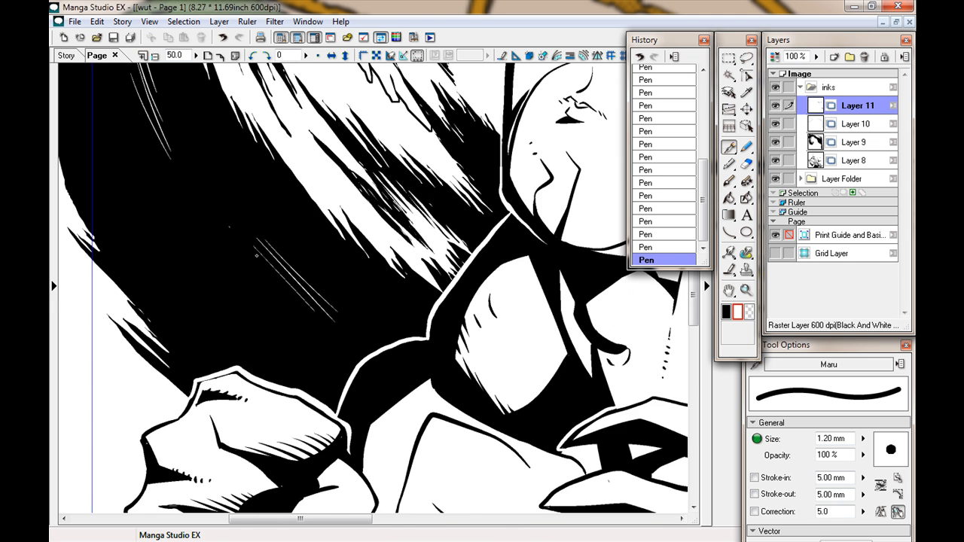
{"action": "left_click_drag", "start_coordinate": [222, 256], "coordinate": [330, 367]}
{"action": "key", "text": "ctrl+minus"}
{"action": "left_click_drag", "start_coordinate": [286, 189], "coordinate": [274, 377]}
{"action": "key", "text": "ctrl+minus"}
{"action": "key", "text": "ctrl+minus"}
{"action": "key", "text": "ctrl+minus"}
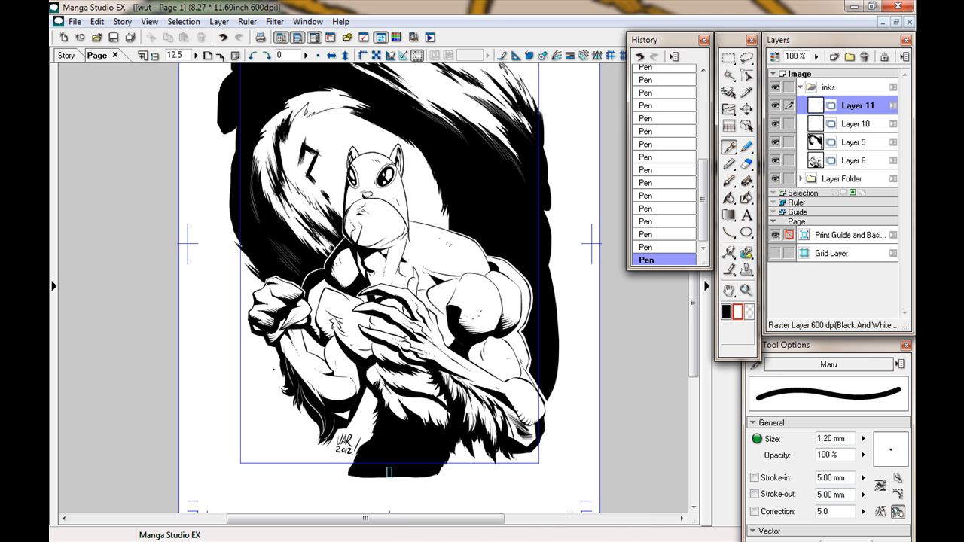
{"action": "left_click_drag", "start_coordinate": [272, 277], "coordinate": [271, 325]}
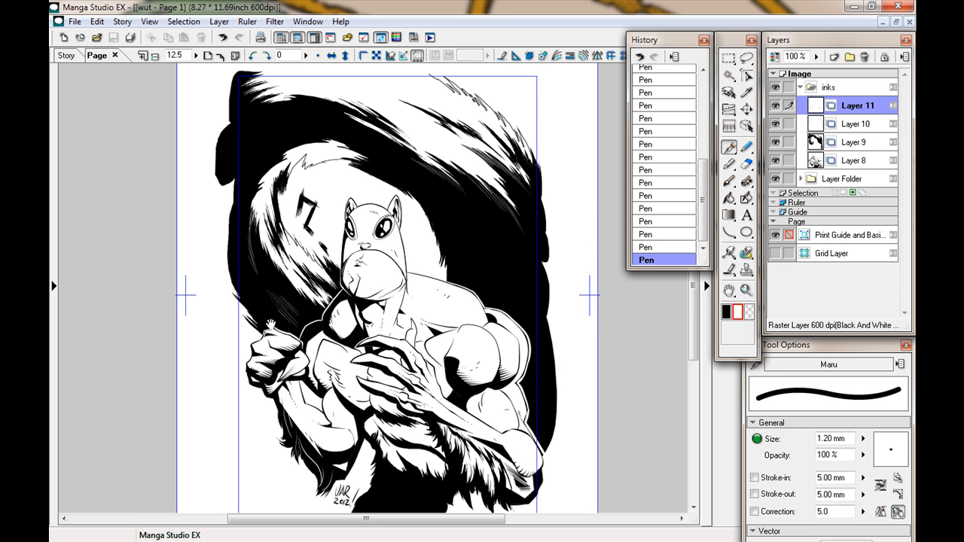
Step: Add a new layer, select a rectangle around the whole artwork and start the Focus Lines filter
{"action": "key", "text": "ctrl+minus"}
{"action": "key", "text": "ctrl+shift+n"}
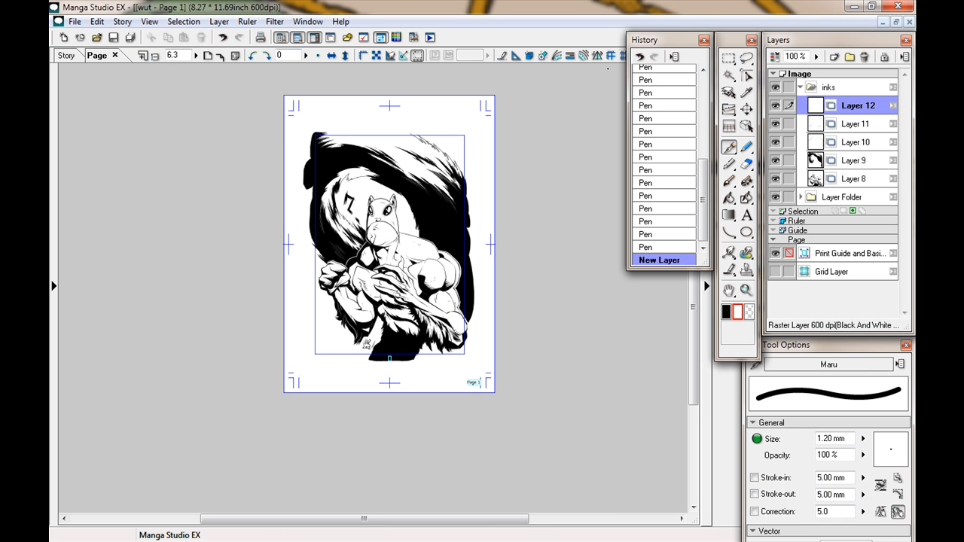
{"action": "key", "text": "m"}
{"action": "left_click_drag", "start_coordinate": [309, 355], "coordinate": [310, 362]}
{"action": "left_click", "coordinate": [275, 21]}
{"action": "mouse_move", "coordinate": [196, 36]}
{"action": "left_click", "coordinate": [331, 52]}
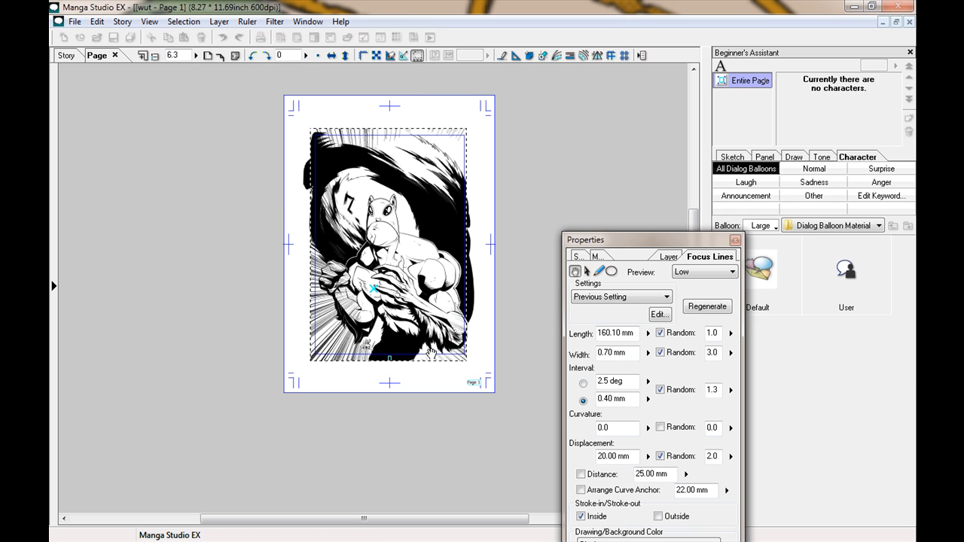
Step: Outline the focus area freehand around the figure, apply the focus lines in White, and clear the selection
{"action": "key", "text": "ctrl+plus"}
{"action": "mouse_move", "coordinate": [265, 332]}
{"action": "left_mouse_down"}
{"action": "mouse_move", "coordinate": [257, 286]}
{"action": "mouse_move", "coordinate": [261, 344]}
{"action": "left_mouse_up"}
{"action": "left_click_drag", "start_coordinate": [640, 239], "coordinate": [658, 85]}
{"action": "left_click", "coordinate": [663, 390]}
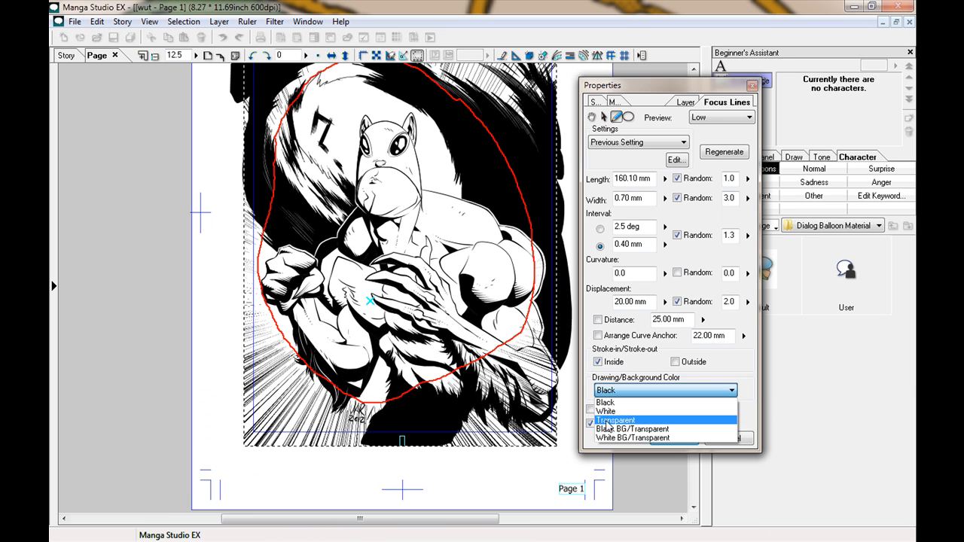
{"action": "left_click", "coordinate": [625, 407]}
{"action": "mouse_move", "coordinate": [456, 375]}
{"action": "left_mouse_down"}
{"action": "mouse_move", "coordinate": [445, 384]}
{"action": "mouse_move", "coordinate": [287, 143]}
{"action": "mouse_move", "coordinate": [383, 115]}
{"action": "left_mouse_up"}
{"action": "left_click_drag", "start_coordinate": [326, 175], "coordinate": [337, 237]}
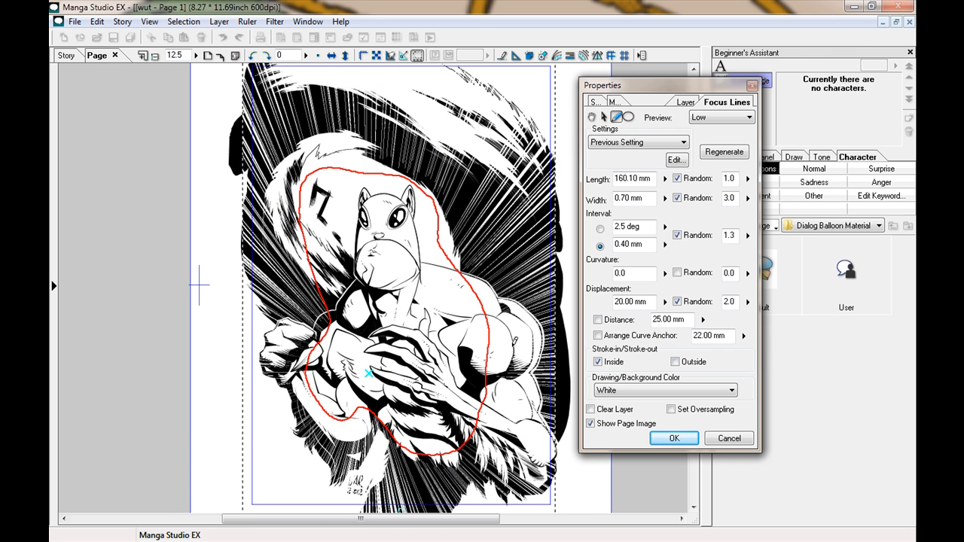
{"action": "left_click", "coordinate": [674, 439]}
{"action": "key", "text": "ctrl+d"}
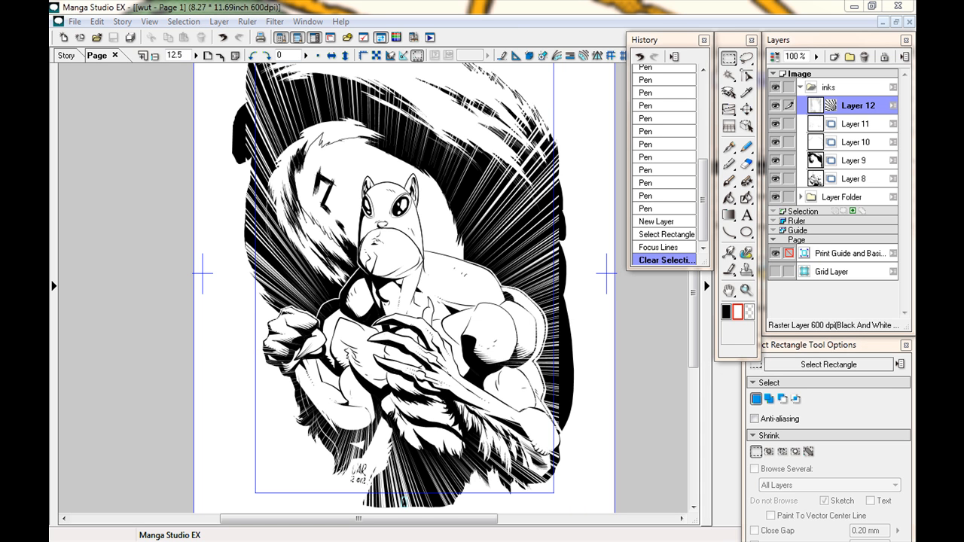
Step: Move the focus lines layer above the inks folder and collapse that folder
{"action": "left_click_drag", "start_coordinate": [217, 305], "coordinate": [221, 271]}
{"action": "left_click_drag", "start_coordinate": [847, 110], "coordinate": [844, 81]}
{"action": "left_click", "coordinate": [801, 105]}
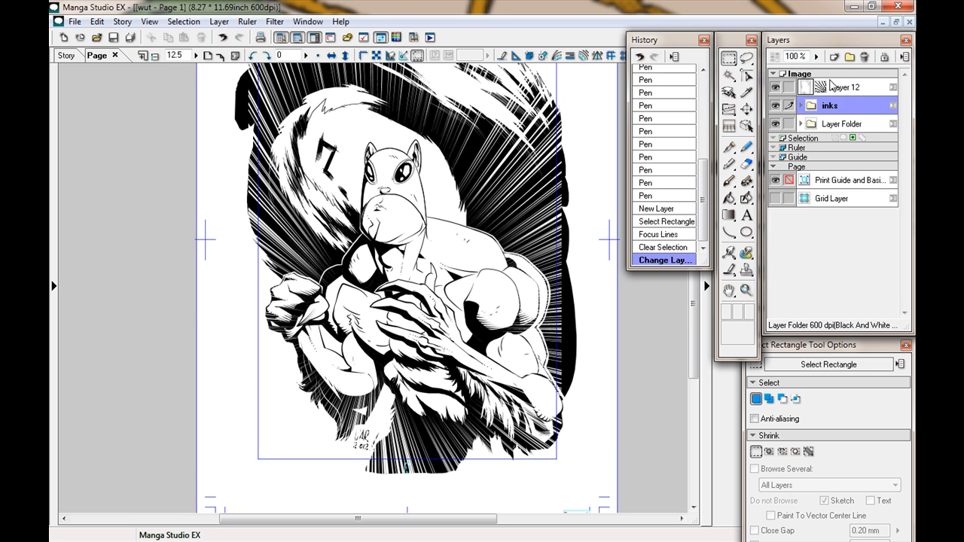
Step: Create a layer folder named tone and add a new layer inside it
{"action": "left_click", "coordinate": [850, 57]}
{"action": "double_click", "coordinate": [843, 106]}
{"action": "type", "text": "tone"}
{"action": "key", "text": "Return"}
{"action": "left_click", "coordinate": [835, 56]}
{"action": "left_click_drag", "start_coordinate": [399, 328], "coordinate": [388, 334]}
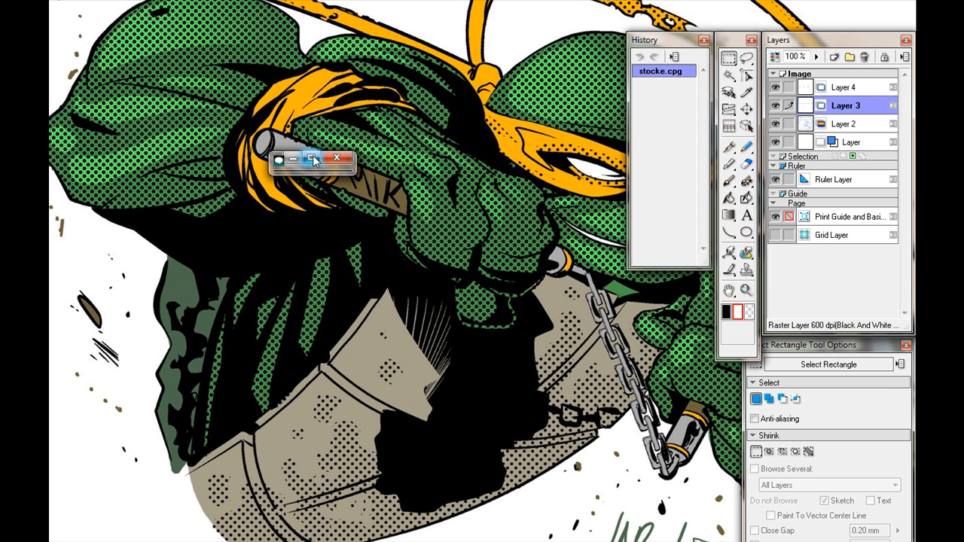
Step: Examine the screen tones in the stocke.cpg artwork
{"action": "left_click", "coordinate": [311, 158]}
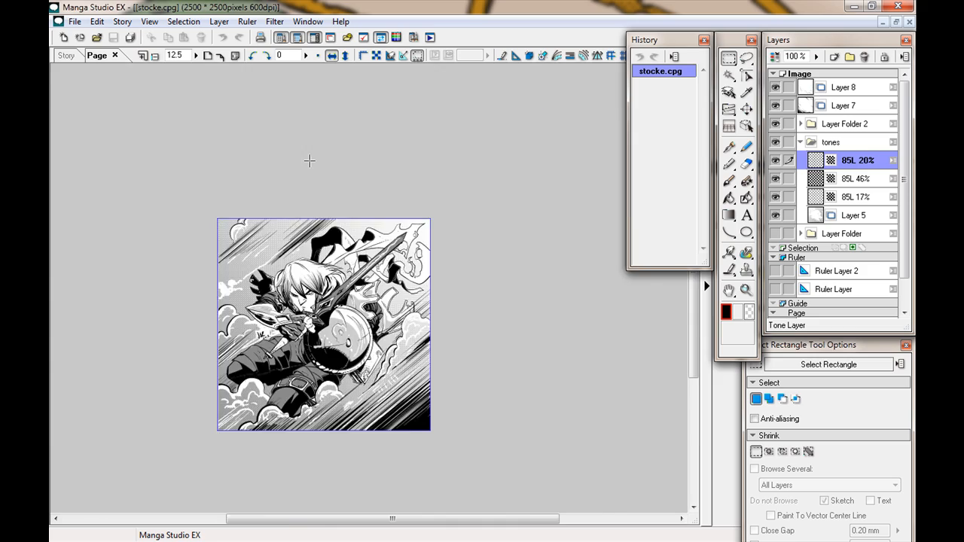
{"action": "scroll", "coordinate": [308, 159], "scroll_direction": "up", "scroll_amount": 3}
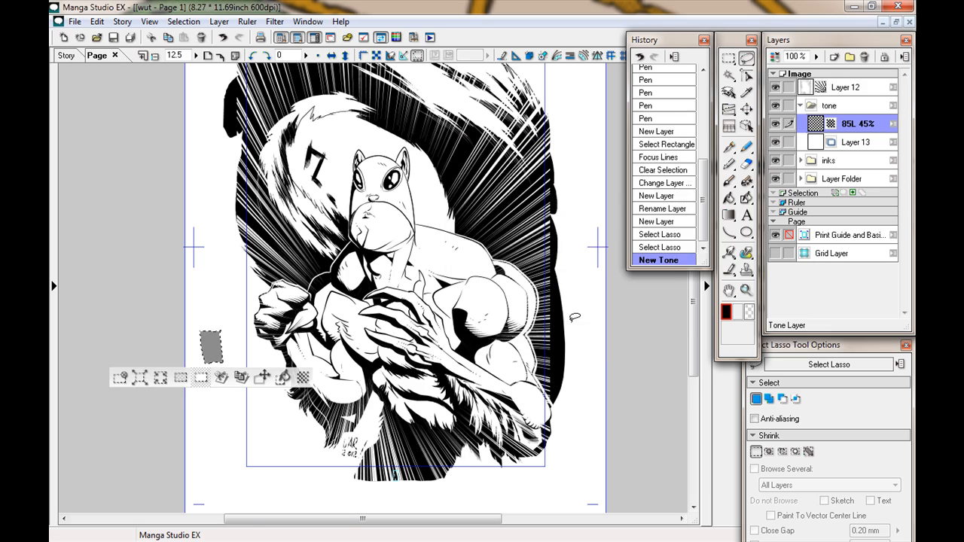
Step: Deselect the test tone patch, inspect its dots up close, and delete the 85L 45% tone layer
{"action": "left_click", "coordinate": [120, 378]}
{"action": "scroll", "coordinate": [214, 363], "scroll_direction": "up", "scroll_amount": 7}
{"action": "scroll", "coordinate": [334, 259], "scroll_direction": "down", "scroll_amount": 2}
{"action": "left_click_drag", "start_coordinate": [334, 259], "coordinate": [327, 125]}
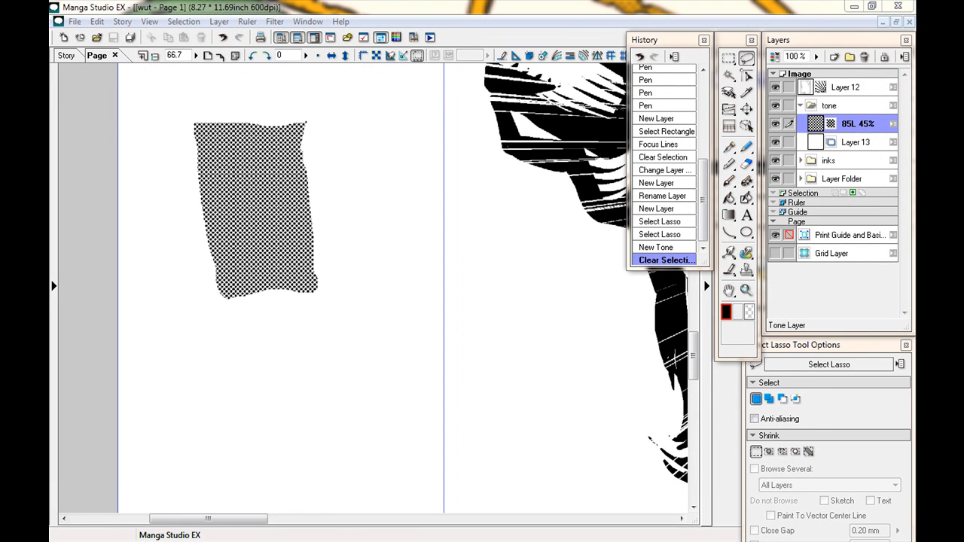
{"action": "scroll", "coordinate": [95, 263], "scroll_direction": "down", "scroll_amount": 5}
{"action": "left_click", "coordinate": [864, 57]}
{"action": "left_click_drag", "start_coordinate": [365, 198], "coordinate": [363, 201]}
{"action": "left_click", "coordinate": [449, 252]}
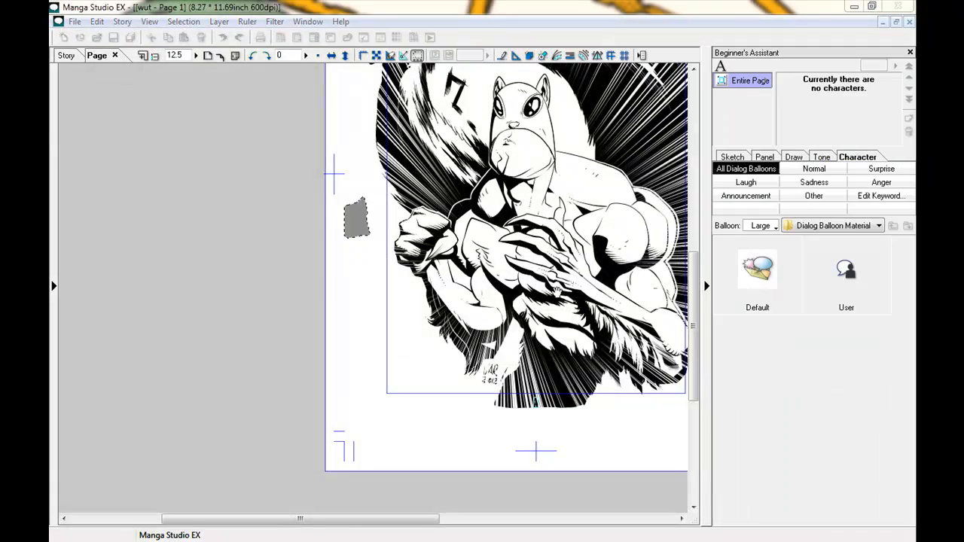
{"action": "left_click_drag", "start_coordinate": [540, 223], "coordinate": [540, 228]}
{"action": "left_click", "coordinate": [540, 206]}
{"action": "left_click", "coordinate": [533, 327]}
{"action": "left_click", "coordinate": [628, 357]}
{"action": "key", "text": "ctrl+d"}
Step: Lasso the squirrel's figure loosely, covering the head, shoulders, arms, fist and furry lower body
{"action": "scroll", "coordinate": [324, 311], "scroll_direction": "up", "scroll_amount": 4}
{"action": "mouse_move", "coordinate": [435, 174]}
{"action": "left_mouse_down"}
{"action": "mouse_move", "coordinate": [323, 312]}
{"action": "mouse_move", "coordinate": [306, 264]}
{"action": "left_mouse_up"}
{"action": "mouse_move", "coordinate": [327, 317]}
{"action": "left_mouse_down"}
{"action": "mouse_move", "coordinate": [514, 401]}
{"action": "mouse_move", "coordinate": [327, 324]}
{"action": "left_mouse_up"}
{"action": "left_click_drag", "start_coordinate": [397, 467], "coordinate": [362, 388]}
{"action": "left_click_drag", "start_coordinate": [452, 339], "coordinate": [461, 342]}
{"action": "mouse_move", "coordinate": [468, 331]}
{"action": "left_mouse_down"}
{"action": "mouse_move", "coordinate": [475, 341]}
{"action": "mouse_move", "coordinate": [223, 175]}
{"action": "left_mouse_up"}
{"action": "mouse_move", "coordinate": [377, 195]}
{"action": "left_mouse_down"}
{"action": "mouse_move", "coordinate": [546, 334]}
{"action": "mouse_move", "coordinate": [286, 219]}
{"action": "left_mouse_up"}
{"action": "left_click_drag", "start_coordinate": [271, 464], "coordinate": [353, 216]}
{"action": "left_click_drag", "start_coordinate": [430, 469], "coordinate": [320, 489]}
{"action": "left_click_drag", "start_coordinate": [332, 452], "coordinate": [331, 404]}
{"action": "mouse_move", "coordinate": [366, 473]}
{"action": "left_mouse_down"}
{"action": "mouse_move", "coordinate": [237, 358]}
{"action": "mouse_move", "coordinate": [155, 92]}
{"action": "left_mouse_up"}
{"action": "left_click_drag", "start_coordinate": [181, 226], "coordinate": [561, 248]}
{"action": "mouse_move", "coordinate": [578, 223]}
{"action": "left_mouse_down"}
{"action": "mouse_move", "coordinate": [421, 394]}
{"action": "mouse_move", "coordinate": [452, 403]}
{"action": "left_mouse_up"}
{"action": "left_click_drag", "start_coordinate": [377, 226], "coordinate": [377, 362]}
{"action": "left_click_drag", "start_coordinate": [249, 271], "coordinate": [256, 362]}
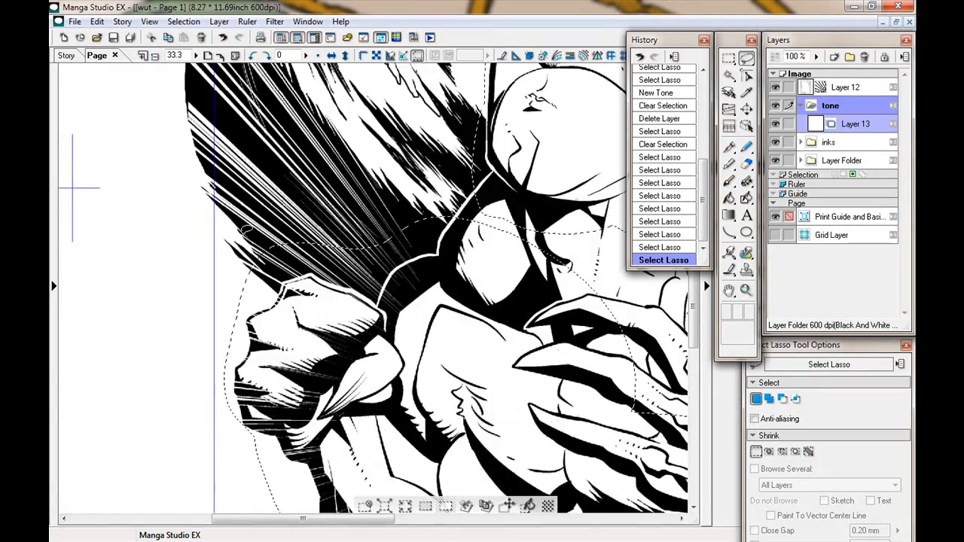
Step: Add the large curled tail to the lasso selection
{"action": "left_click_drag", "start_coordinate": [391, 91], "coordinate": [398, 198]}
{"action": "scroll", "coordinate": [426, 242], "scroll_direction": "down", "scroll_amount": 3}
{"action": "left_click_drag", "start_coordinate": [426, 243], "coordinate": [381, 363]}
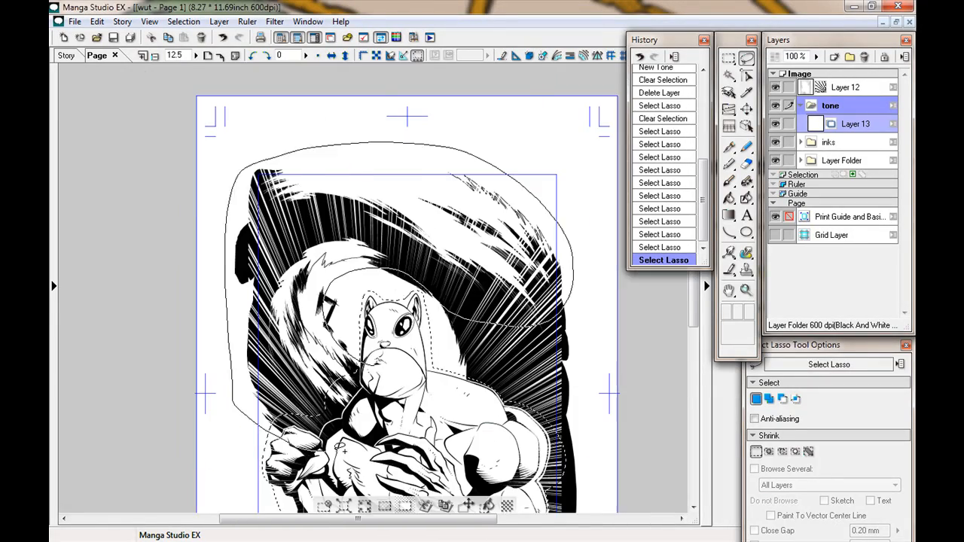
{"action": "left_click_drag", "start_coordinate": [236, 390], "coordinate": [275, 432]}
{"action": "left_click_drag", "start_coordinate": [302, 376], "coordinate": [318, 229]}
Step: Fill the selection above Layer 13 with a circle tone at 30 lines and 26% darkness, and clear the selection
{"action": "left_click", "coordinate": [855, 124]}
{"action": "left_click_drag", "start_coordinate": [301, 301], "coordinate": [305, 283]}
{"action": "scroll", "coordinate": [369, 290], "scroll_direction": "up", "scroll_amount": 2}
{"action": "left_click", "coordinate": [507, 505]}
{"action": "left_click_drag", "start_coordinate": [746, 333], "coordinate": [697, 251]}
{"action": "left_click", "coordinate": [747, 276]}
{"action": "left_click", "coordinate": [738, 249]}
{"action": "left_click", "coordinate": [747, 291]}
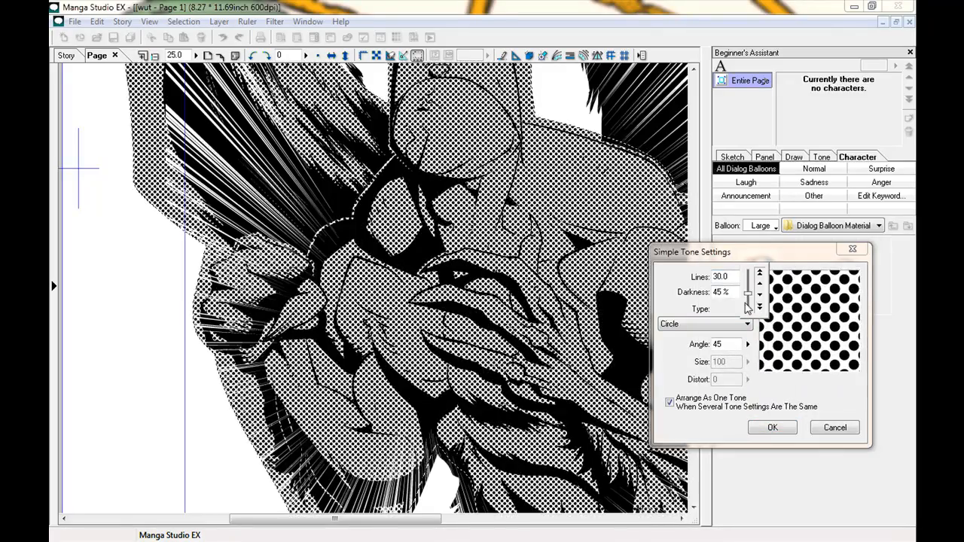
{"action": "left_click", "coordinate": [751, 318]}
{"action": "left_click", "coordinate": [772, 427]}
{"action": "scroll", "coordinate": [312, 340], "scroll_direction": "down", "scroll_amount": 1}
{"action": "scroll", "coordinate": [313, 341], "scroll_direction": "up", "scroll_amount": 2}
{"action": "key", "text": "ctrl+d"}
Step: Try erasing the excess tone outside the larger eye's ear and along that side of the head
{"action": "scroll", "coordinate": [315, 348], "scroll_direction": "up", "scroll_amount": 2}
{"action": "key", "text": "e"}
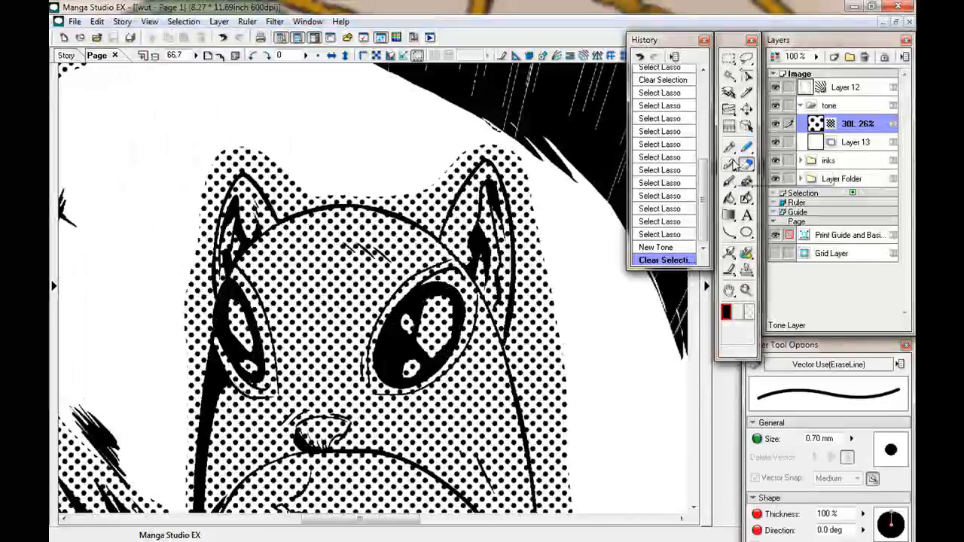
{"action": "left_click_drag", "start_coordinate": [506, 155], "coordinate": [558, 458]}
{"action": "mouse_move", "coordinate": [550, 420]}
{"action": "left_mouse_down"}
{"action": "mouse_move", "coordinate": [516, 225]}
{"action": "mouse_move", "coordinate": [535, 290]}
{"action": "mouse_move", "coordinate": [490, 260]}
{"action": "mouse_move", "coordinate": [518, 248]}
{"action": "left_mouse_up"}
Step: Replace the figure's tone with a circle tone at 32.5 lines and 17% darkness
{"action": "scroll", "coordinate": [527, 282], "scroll_direction": "down", "scroll_amount": 2}
{"action": "left_click", "coordinate": [865, 57]}
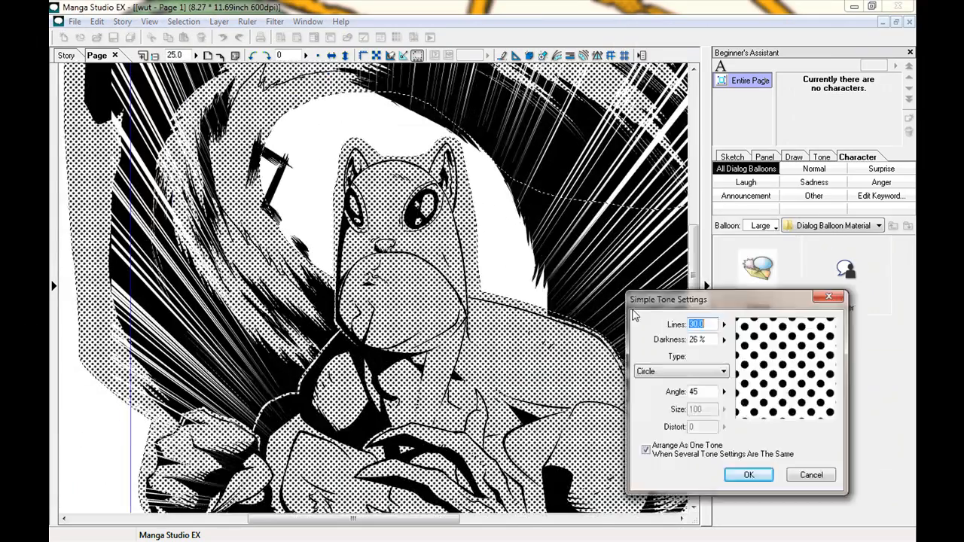
{"action": "left_click_drag", "start_coordinate": [648, 359], "coordinate": [602, 152]}
{"action": "mouse_move", "coordinate": [652, 192]}
{"action": "left_mouse_down"}
{"action": "mouse_move", "coordinate": [652, 207]}
{"action": "mouse_move", "coordinate": [656, 173]}
{"action": "left_mouse_up"}
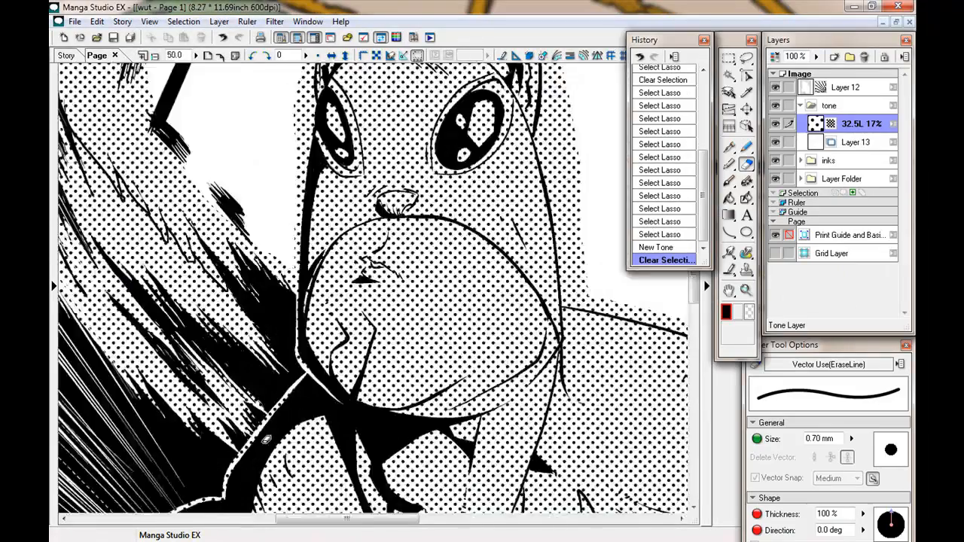
Step: Erase the excess tone beside the head and in the corner where it meets the shoulder line
{"action": "key", "text": "ctrl+plus"}
{"action": "left_click_drag", "start_coordinate": [528, 151], "coordinate": [346, 328]}
{"action": "left_click_drag", "start_coordinate": [428, 137], "coordinate": [439, 195]}
{"action": "left_click_drag", "start_coordinate": [471, 382], "coordinate": [439, 192]}
{"action": "left_click_drag", "start_coordinate": [424, 281], "coordinate": [425, 337]}
{"action": "left_click_drag", "start_coordinate": [422, 317], "coordinate": [370, 242]}
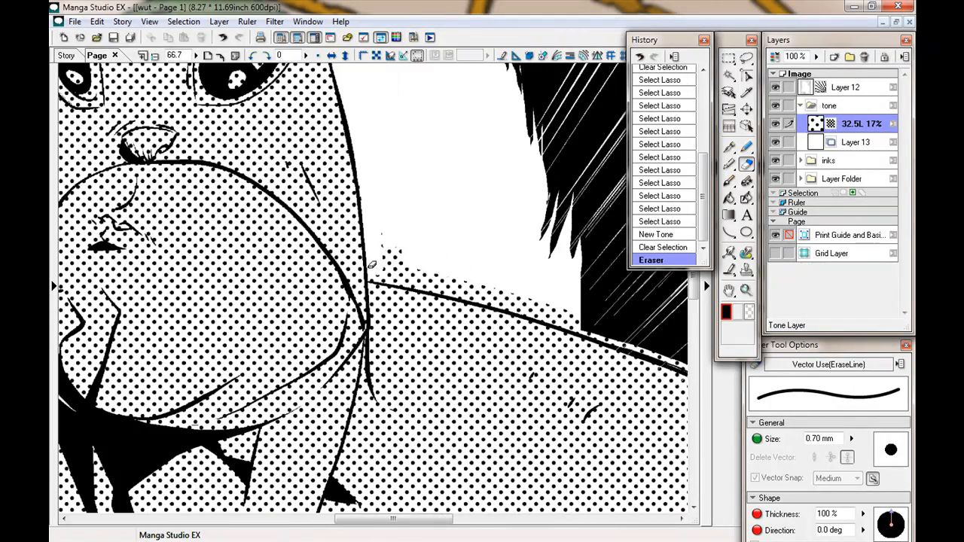
Step: Erase the tone spilling past the shoulder line and over the white outline of the upper arm
{"action": "left_click_drag", "start_coordinate": [588, 343], "coordinate": [313, 186]}
{"action": "left_click_drag", "start_coordinate": [327, 178], "coordinate": [407, 204]}
{"action": "mouse_move", "coordinate": [406, 203]}
{"action": "left_mouse_down"}
{"action": "mouse_move", "coordinate": [456, 226]}
{"action": "mouse_move", "coordinate": [514, 305]}
{"action": "left_mouse_up"}
{"action": "left_click_drag", "start_coordinate": [539, 315], "coordinate": [348, 197]}
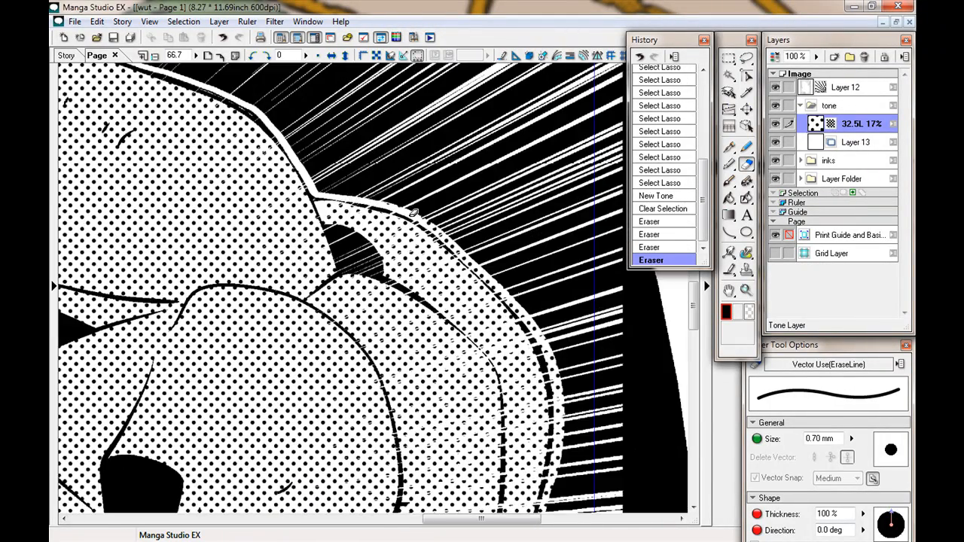
{"action": "left_click_drag", "start_coordinate": [551, 419], "coordinate": [531, 189]}
{"action": "left_click_drag", "start_coordinate": [478, 357], "coordinate": [423, 191]}
Step: Erase the excess tone along the outer arm and elbow down to the fur's lower corner
{"action": "mouse_move", "coordinate": [463, 384]}
{"action": "left_mouse_down"}
{"action": "mouse_move", "coordinate": [476, 340]}
{"action": "mouse_move", "coordinate": [490, 351]}
{"action": "left_mouse_up"}
{"action": "left_click_drag", "start_coordinate": [503, 422], "coordinate": [436, 237]}
{"action": "left_click_drag", "start_coordinate": [486, 305], "coordinate": [508, 344]}
{"action": "left_click_drag", "start_coordinate": [516, 418], "coordinate": [493, 307]}
{"action": "left_click_drag", "start_coordinate": [494, 440], "coordinate": [493, 226]}
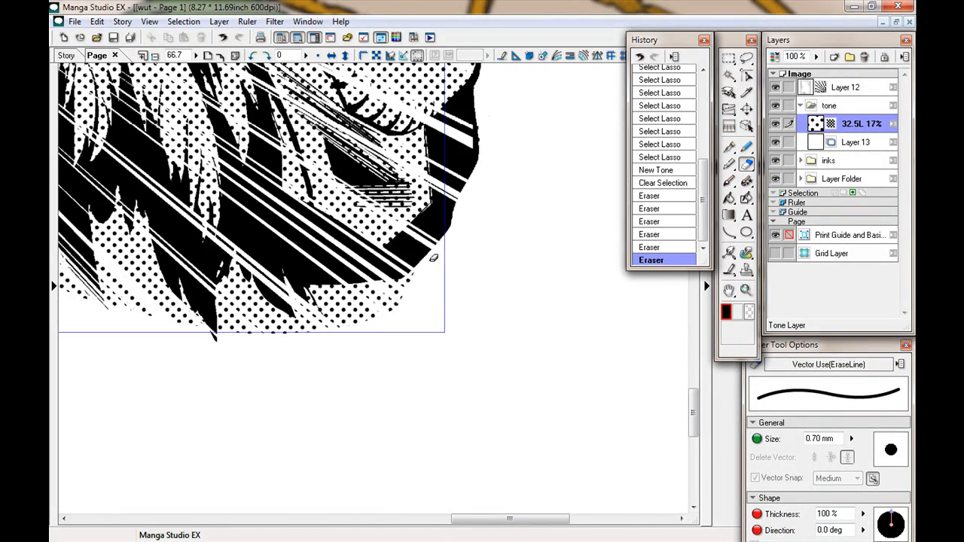
Step: Erase the tone below the fur and around the signature, and select the focus lines layer
{"action": "left_click_drag", "start_coordinate": [302, 331], "coordinate": [580, 394]}
{"action": "left_click_drag", "start_coordinate": [396, 271], "coordinate": [433, 358]}
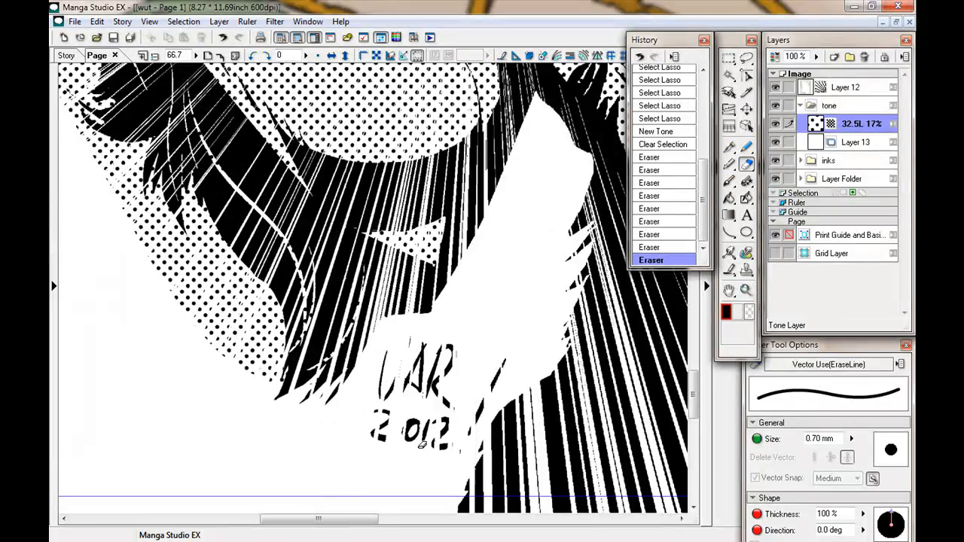
{"action": "left_click", "coordinate": [848, 87]}
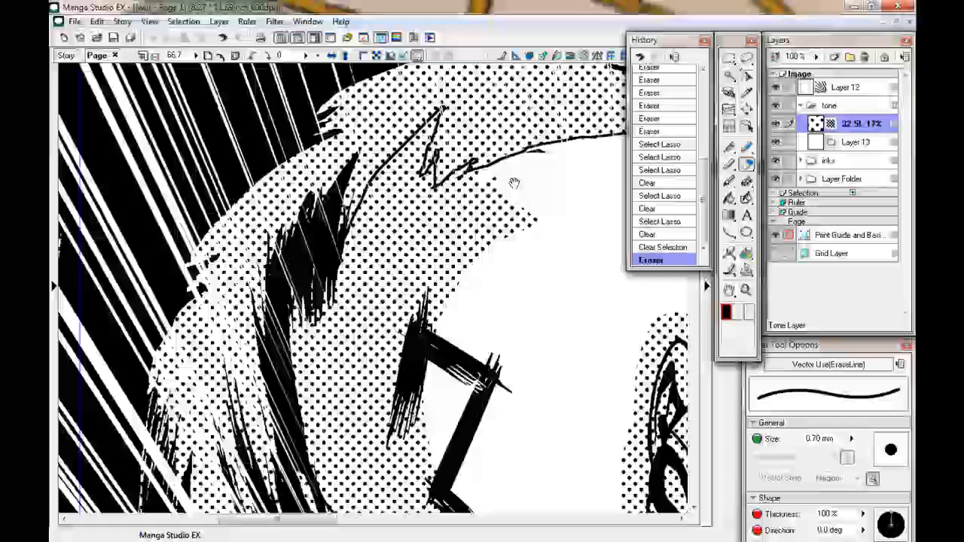
Step: Erase the tone inside the tail's curl, around the ears and head, and within the eyes and nose
{"action": "left_click_drag", "start_coordinate": [431, 277], "coordinate": [478, 205]}
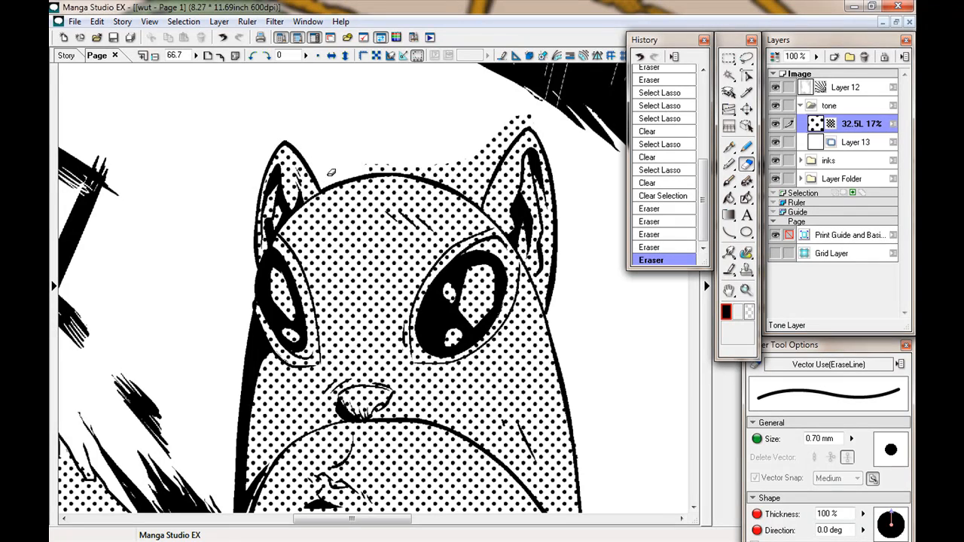
{"action": "left_click", "coordinate": [513, 295]}
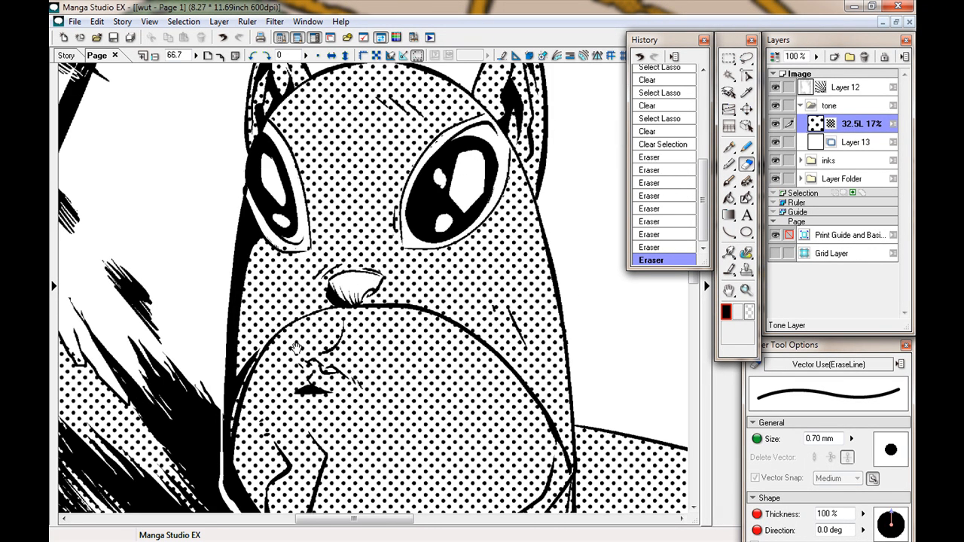
Step: Lasso the squirrel's round muzzle, clear the tone inside it, deselect, and return to the Eraser
{"action": "key", "text": "l"}
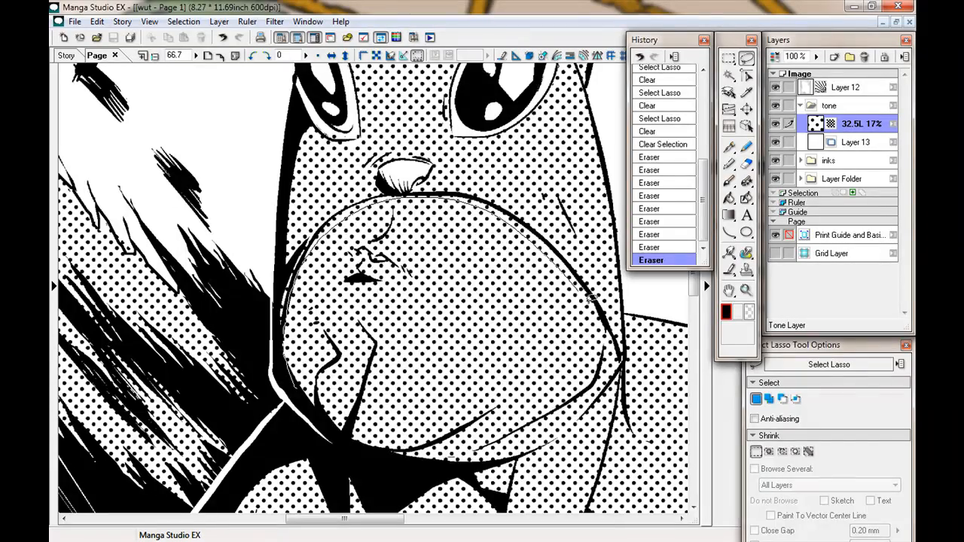
{"action": "left_click_drag", "start_coordinate": [590, 298], "coordinate": [354, 460]}
{"action": "key", "text": "Delete"}
{"action": "key", "text": "ctrl+d"}
{"action": "key", "text": "e"}
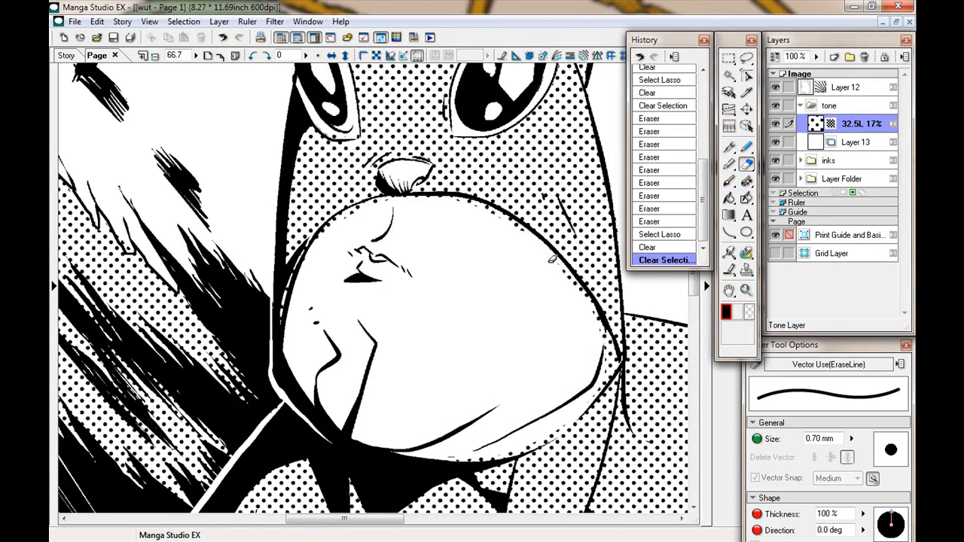
Step: Erase the leftover tone just inside the lower edge of the squirrel's muzzle
{"action": "left_click_drag", "start_coordinate": [586, 410], "coordinate": [527, 447]}
{"action": "left_click_drag", "start_coordinate": [512, 452], "coordinate": [406, 450]}
{"action": "key", "text": "ctrl+minus"}
{"action": "key", "text": "ctrl+minus"}
{"action": "key", "text": "ctrl+minus"}
{"action": "key", "text": "ctrl+minus"}
{"action": "key", "text": "ctrl+minus"}
{"action": "left_click_drag", "start_coordinate": [179, 297], "coordinate": [245, 254]}
{"action": "key", "text": "ctrl+plus"}
{"action": "key", "text": "ctrl+plus"}
{"action": "key", "text": "ctrl+plus"}
{"action": "key", "text": "ctrl+plus"}
{"action": "key", "text": "ctrl+plus"}
{"action": "left_click_drag", "start_coordinate": [334, 87], "coordinate": [316, 421]}
{"action": "left_click_drag", "start_coordinate": [308, 207], "coordinate": [256, 170]}
Step: Lasso both eye areas and the nose, fill them with a 50-line, 28% dot tone, and deselect
{"action": "key", "text": "l"}
{"action": "left_click_drag", "start_coordinate": [288, 384], "coordinate": [284, 370]}
{"action": "left_click_drag", "start_coordinate": [166, 223], "coordinate": [188, 124]}
{"action": "mouse_move", "coordinate": [520, 105]}
{"action": "left_mouse_down"}
{"action": "mouse_move", "coordinate": [384, 254]}
{"action": "mouse_move", "coordinate": [504, 107]}
{"action": "left_mouse_up"}
{"action": "left_click", "coordinate": [464, 418]}
{"action": "left_click_drag", "start_coordinate": [470, 219], "coordinate": [475, 222]}
{"action": "left_click", "coordinate": [468, 203]}
{"action": "left_click", "coordinate": [458, 277]}
{"action": "left_click", "coordinate": [493, 352]}
{"action": "left_click", "coordinate": [283, 419]}
Step: Erase the 28% tone from the eye highlights and where it spills past the eye and nose outlines
{"action": "key", "text": "e"}
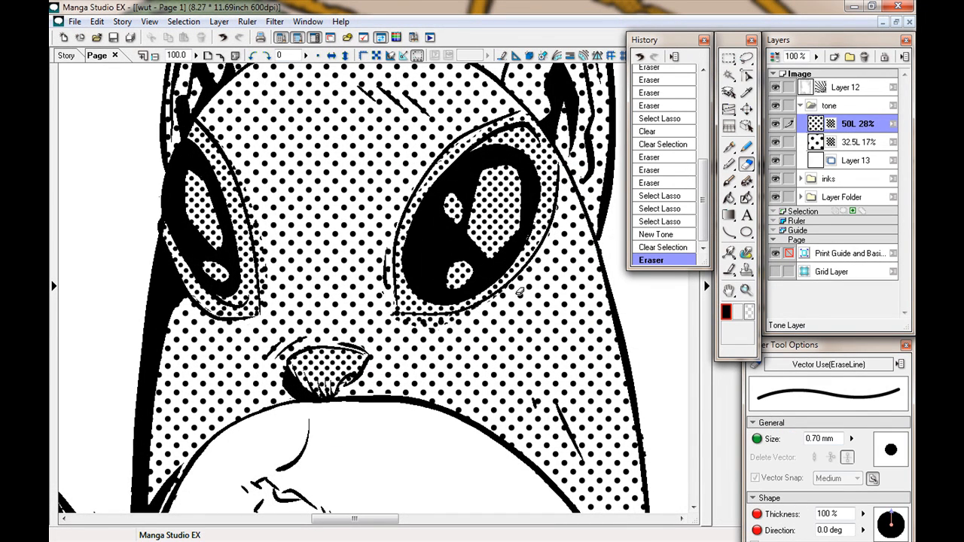
{"action": "left_click_drag", "start_coordinate": [451, 214], "coordinate": [463, 188]}
{"action": "left_click_drag", "start_coordinate": [453, 283], "coordinate": [465, 267]}
{"action": "left_click_drag", "start_coordinate": [362, 256], "coordinate": [434, 277]}
{"action": "left_click_drag", "start_coordinate": [263, 199], "coordinate": [289, 295]}
{"action": "left_click_drag", "start_coordinate": [334, 260], "coordinate": [331, 297]}
{"action": "left_click_drag", "start_coordinate": [262, 404], "coordinate": [192, 136]}
{"action": "key", "text": "ctrl+minus"}
{"action": "key", "text": "ctrl+minus"}
{"action": "key", "text": "ctrl+plus"}
{"action": "key", "text": "ctrl+plus"}
{"action": "key", "text": "ctrl+plus"}
Step: Lasso the whole muzzle, fill it with a 50-line, 48% circle tone, and deselect
{"action": "key", "text": "l"}
{"action": "mouse_move", "coordinate": [554, 323]}
{"action": "left_mouse_down"}
{"action": "mouse_move", "coordinate": [200, 287]}
{"action": "mouse_move", "coordinate": [556, 324]}
{"action": "left_mouse_up"}
{"action": "left_click", "coordinate": [450, 475]}
{"action": "left_click", "coordinate": [647, 203]}
{"action": "left_click_drag", "start_coordinate": [660, 205], "coordinate": [660, 194]}
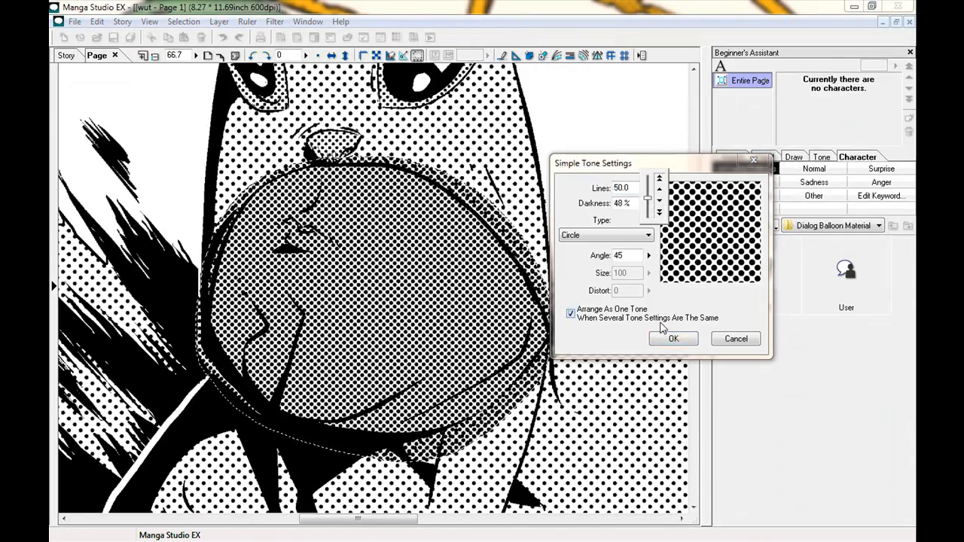
{"action": "left_click", "coordinate": [674, 339]}
{"action": "key", "text": "ctrl+d"}
Step: Erase the 48% tone that spills outside the muzzle's outline and covers the mouth
{"action": "key", "text": "ctrl+plus"}
{"action": "key", "text": "e"}
{"action": "mouse_move", "coordinate": [577, 162]}
{"action": "left_mouse_down"}
{"action": "mouse_move", "coordinate": [534, 227]}
{"action": "mouse_move", "coordinate": [465, 205]}
{"action": "left_mouse_up"}
{"action": "left_click_drag", "start_coordinate": [516, 246], "coordinate": [596, 385]}
{"action": "left_click_drag", "start_coordinate": [592, 437], "coordinate": [547, 281]}
{"action": "mouse_move", "coordinate": [546, 301]}
{"action": "left_mouse_down"}
{"action": "mouse_move", "coordinate": [516, 351]}
{"action": "mouse_move", "coordinate": [410, 421]}
{"action": "mouse_move", "coordinate": [298, 442]}
{"action": "mouse_move", "coordinate": [309, 441]}
{"action": "left_mouse_up"}
{"action": "mouse_move", "coordinate": [112, 374]}
{"action": "left_mouse_down"}
{"action": "mouse_move", "coordinate": [294, 410]}
{"action": "mouse_move", "coordinate": [206, 305]}
{"action": "left_mouse_up"}
{"action": "left_click_drag", "start_coordinate": [206, 305], "coordinate": [237, 415]}
{"action": "left_click_drag", "start_coordinate": [238, 415], "coordinate": [300, 116]}
{"action": "left_click_drag", "start_coordinate": [279, 201], "coordinate": [273, 213]}
{"action": "left_click_drag", "start_coordinate": [384, 240], "coordinate": [409, 245]}
{"action": "left_click_drag", "start_coordinate": [360, 301], "coordinate": [220, 306]}
{"action": "key", "text": "ctrl+minus"}
{"action": "key", "text": "ctrl+minus"}
{"action": "key", "text": "ctrl+minus"}
{"action": "key", "text": "ctrl+plus"}
{"action": "key", "text": "ctrl+plus"}
{"action": "key", "text": "ctrl+plus"}
{"action": "left_click_drag", "start_coordinate": [384, 291], "coordinate": [366, 258]}
Step: Try to clear a lassoed highlight shape from the tone on the muzzle
{"action": "key", "text": "l"}
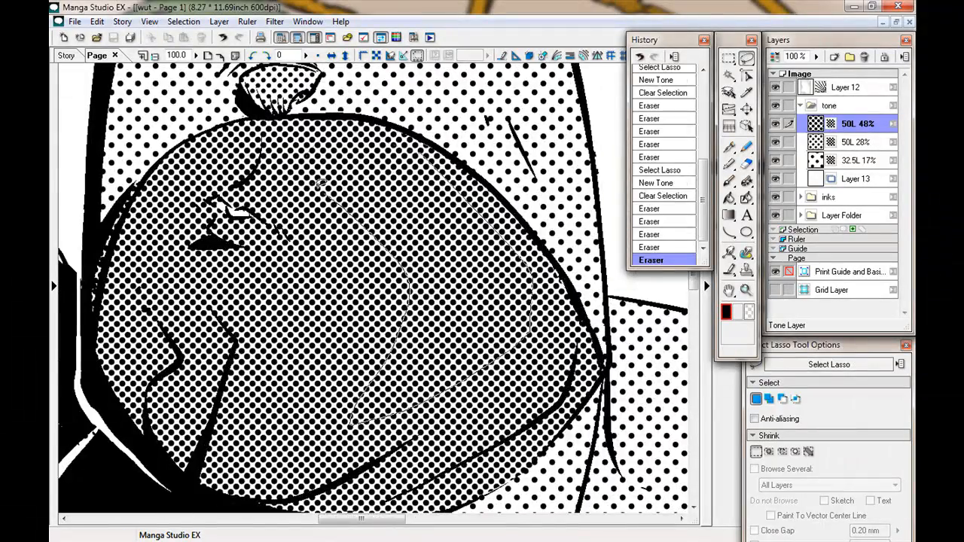
{"action": "left_click_drag", "start_coordinate": [411, 304], "coordinate": [422, 150]}
{"action": "key", "text": "Delete"}
{"action": "key", "text": "ctrl+d"}
{"action": "key", "text": "ctrl+minus"}
{"action": "key", "text": "ctrl+minus"}
{"action": "key", "text": "ctrl+minus"}
{"action": "key", "text": "ctrl+z"}
{"action": "key", "text": "ctrl+z"}
{"action": "key", "text": "ctrl+d"}
Step: Reduce the eraser size to 0.50 mm and try out highlight strokes on the muzzle's tone
{"action": "key", "text": "e"}
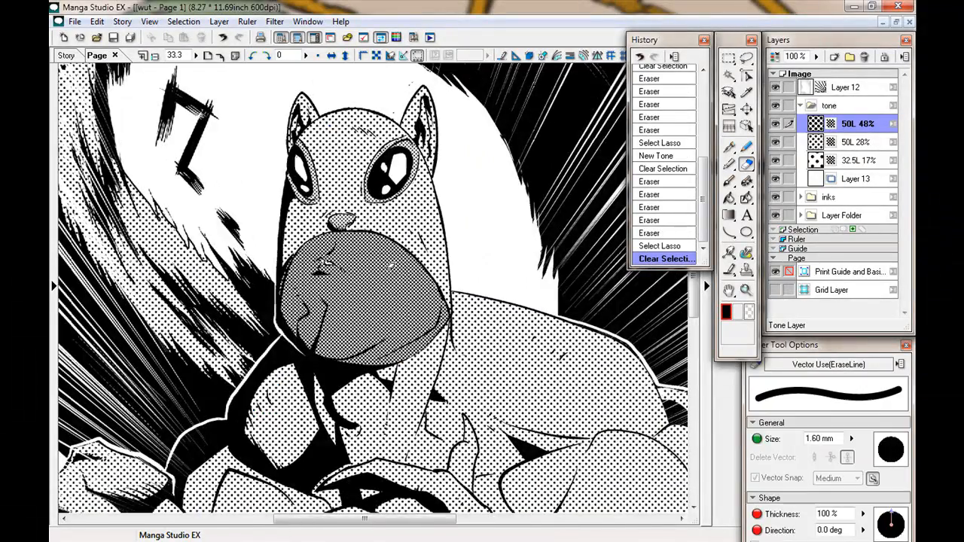
{"action": "left_click_drag", "start_coordinate": [392, 251], "coordinate": [419, 276]}
{"action": "key", "text": "ctrl+z"}
{"action": "key", "text": "bracketleft"}
{"action": "left_click_drag", "start_coordinate": [326, 257], "coordinate": [352, 275]}
{"action": "key", "text": "ctrl+z"}
{"action": "mouse_move", "coordinate": [407, 254]}
{"action": "left_mouse_down"}
{"action": "mouse_move", "coordinate": [422, 306]}
{"action": "mouse_move", "coordinate": [403, 295]}
{"action": "mouse_move", "coordinate": [414, 278]}
{"action": "left_mouse_up"}
{"action": "key", "text": "ctrl+z"}
{"action": "key", "text": "ctrl+z"}
{"action": "key", "text": "ctrl+z"}
Step: Erase highlight strokes into the muzzle's tone along its lower edge, left side, upper right and around the mouth
{"action": "left_click_drag", "start_coordinate": [389, 277], "coordinate": [433, 330]}
{"action": "mouse_move", "coordinate": [428, 320]}
{"action": "left_mouse_down"}
{"action": "mouse_move", "coordinate": [348, 352]}
{"action": "mouse_move", "coordinate": [375, 345]}
{"action": "left_mouse_up"}
{"action": "key", "text": "ctrl+z"}
{"action": "left_click_drag", "start_coordinate": [319, 260], "coordinate": [338, 268]}
{"action": "mouse_move", "coordinate": [330, 257]}
{"action": "left_mouse_down"}
{"action": "mouse_move", "coordinate": [342, 267]}
{"action": "mouse_move", "coordinate": [389, 242]}
{"action": "left_mouse_up"}
{"action": "key", "text": "ctrl+z"}
{"action": "key", "text": "ctrl+z"}
{"action": "left_click_drag", "start_coordinate": [293, 287], "coordinate": [296, 331]}
{"action": "left_click_drag", "start_coordinate": [321, 236], "coordinate": [296, 271]}
{"action": "key", "text": "ctrl+z"}
{"action": "key", "text": "ctrl+minus"}
{"action": "key", "text": "ctrl+minus"}
{"action": "key", "text": "ctrl+plus"}
{"action": "key", "text": "ctrl+plus"}
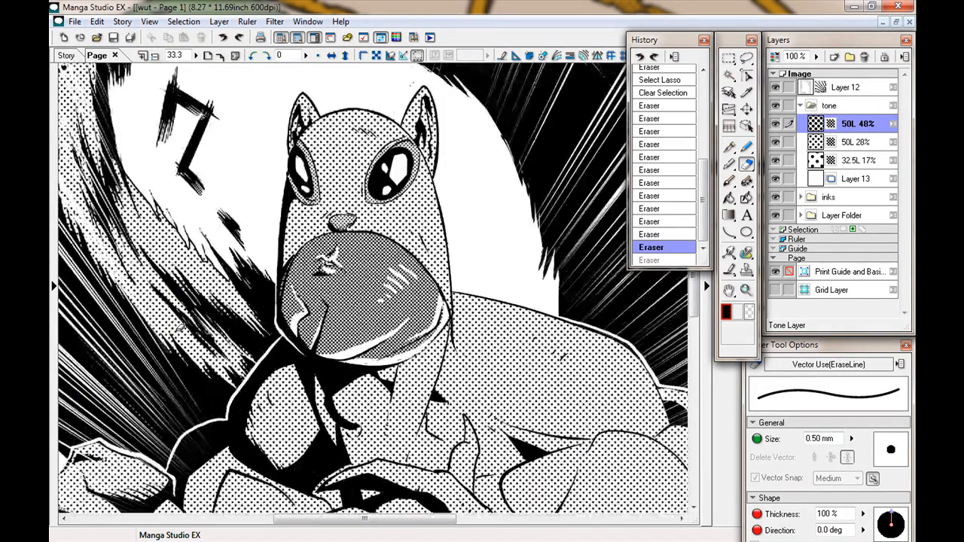
Step: Select the 32.5L 17% tone layer and erase hatched highlights into the head, back and shoulder muscles
{"action": "left_click", "coordinate": [859, 160]}
{"action": "left_click_drag", "start_coordinate": [434, 168], "coordinate": [443, 188]}
{"action": "mouse_move", "coordinate": [482, 347]}
{"action": "left_mouse_down"}
{"action": "mouse_move", "coordinate": [374, 231]}
{"action": "mouse_move", "coordinate": [493, 301]}
{"action": "left_mouse_up"}
{"action": "left_click_drag", "start_coordinate": [369, 233], "coordinate": [448, 316]}
{"action": "left_click_drag", "start_coordinate": [467, 369], "coordinate": [355, 222]}
{"action": "left_click_drag", "start_coordinate": [406, 218], "coordinate": [471, 294]}
{"action": "left_click_drag", "start_coordinate": [482, 203], "coordinate": [526, 268]}
{"action": "left_click_drag", "start_coordinate": [407, 220], "coordinate": [488, 172]}
{"action": "left_click_drag", "start_coordinate": [343, 188], "coordinate": [370, 233]}
{"action": "left_click_drag", "start_coordinate": [354, 301], "coordinate": [371, 326]}
{"action": "left_click_drag", "start_coordinate": [303, 164], "coordinate": [315, 193]}
{"action": "left_click_drag", "start_coordinate": [244, 183], "coordinate": [229, 193]}
{"action": "left_click_drag", "start_coordinate": [208, 209], "coordinate": [206, 174]}
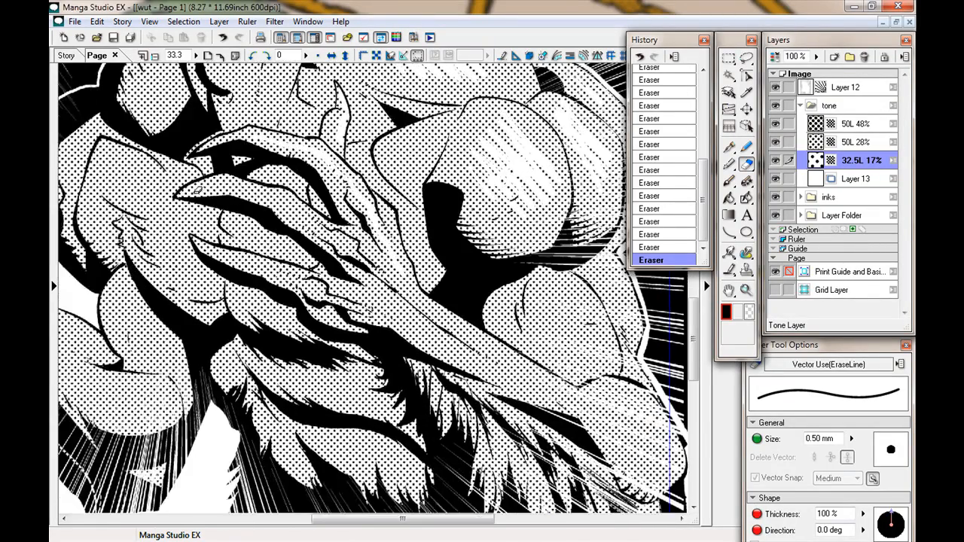
Step: Erase highlights into the tone along the fingers, forearm, fist and bent lower arm
{"action": "left_click_drag", "start_coordinate": [326, 290], "coordinate": [366, 309]}
{"action": "left_click_drag", "start_coordinate": [422, 309], "coordinate": [554, 384]}
{"action": "left_click_drag", "start_coordinate": [482, 339], "coordinate": [363, 259]}
{"action": "left_click_drag", "start_coordinate": [452, 324], "coordinate": [509, 326]}
{"action": "left_click_drag", "start_coordinate": [514, 338], "coordinate": [546, 386]}
{"action": "left_click_drag", "start_coordinate": [420, 453], "coordinate": [595, 493]}
{"action": "left_click_drag", "start_coordinate": [332, 174], "coordinate": [399, 376]}
{"action": "left_click_drag", "start_coordinate": [234, 407], "coordinate": [385, 196]}
{"action": "left_click_drag", "start_coordinate": [445, 98], "coordinate": [379, 325]}
{"action": "left_click_drag", "start_coordinate": [520, 97], "coordinate": [370, 325]}
{"action": "left_click_drag", "start_coordinate": [204, 269], "coordinate": [507, 205]}
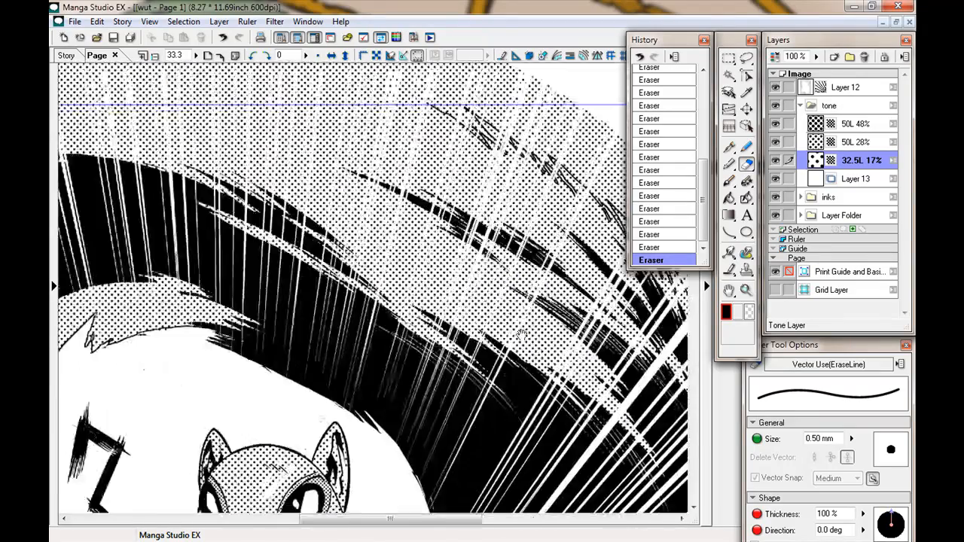
Step: Select Layer 13 in the tone folder and make a rectangular selection around the artwork
{"action": "key", "text": "ctrl+minus"}
{"action": "left_click_drag", "start_coordinate": [109, 191], "coordinate": [112, 269]}
{"action": "key", "text": "ctrl+minus"}
{"action": "key", "text": "ctrl+minus"}
{"action": "mouse_move", "coordinate": [309, 457]}
{"action": "left_mouse_down"}
{"action": "mouse_move", "coordinate": [279, 265]}
{"action": "mouse_move", "coordinate": [260, 226]}
{"action": "left_mouse_up"}
{"action": "left_click", "coordinate": [856, 179]}
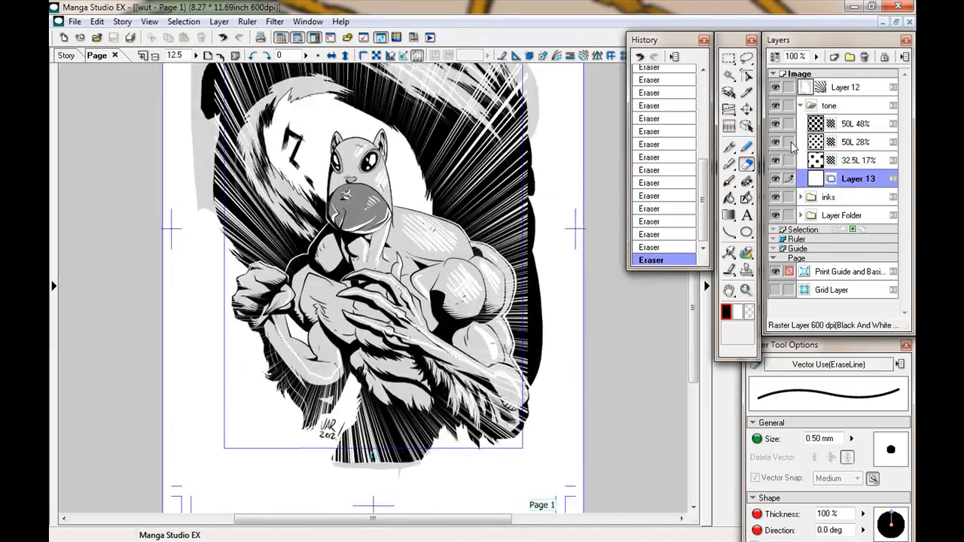
{"action": "key", "text": "ctrl+minus"}
{"action": "left_click", "coordinate": [728, 58]}
{"action": "left_click_drag", "start_coordinate": [296, 142], "coordinate": [452, 372]}
{"action": "left_click", "coordinate": [274, 21]}
{"action": "left_click_drag", "start_coordinate": [718, 337], "coordinate": [587, 81]}
{"action": "left_click", "coordinate": [591, 158]}
{"action": "left_click", "coordinate": [689, 261]}
{"action": "left_click", "coordinate": [688, 261]}
Step: Try a black elliptical gradation over the selected artwork on Layer 13
{"action": "left_click", "coordinate": [729, 216]}
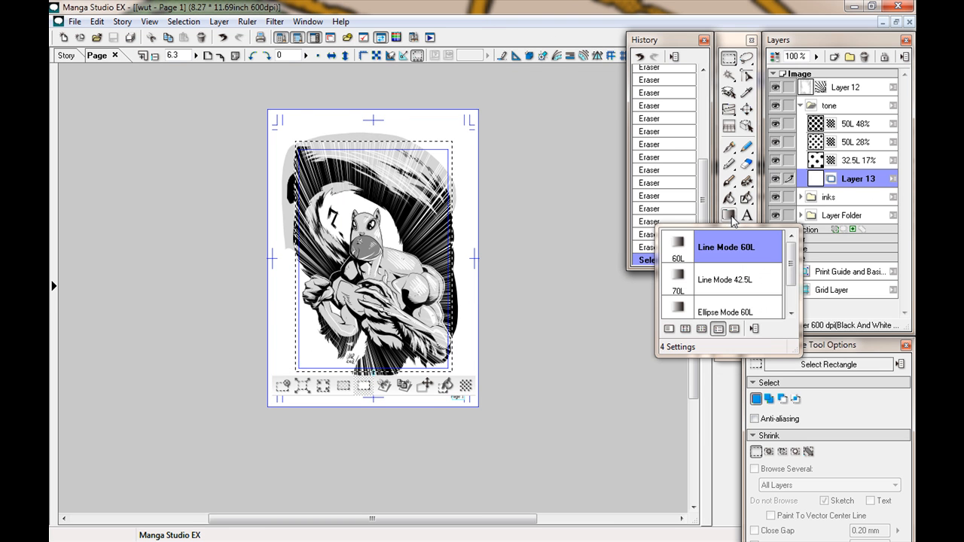
{"action": "left_click", "coordinate": [719, 256]}
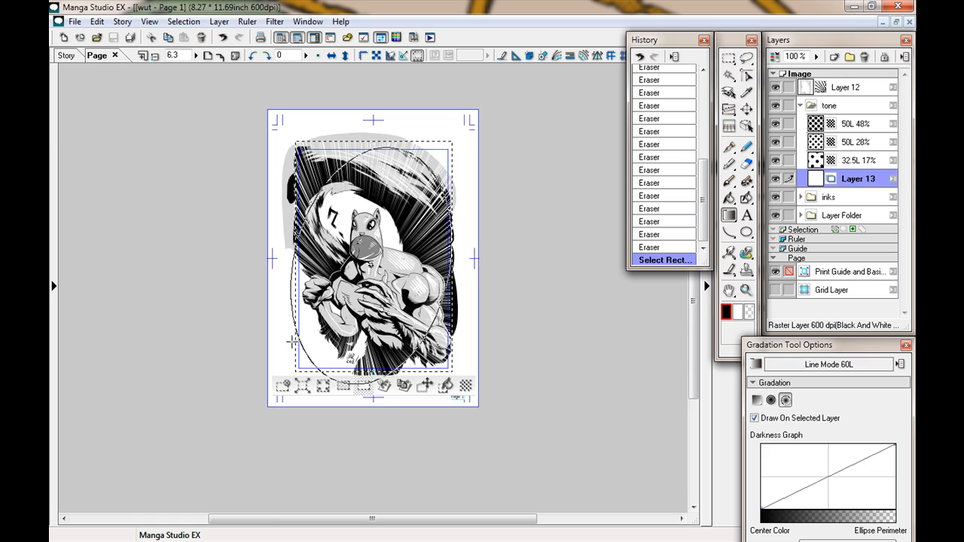
{"action": "left_click_drag", "start_coordinate": [293, 341], "coordinate": [293, 342]}
{"action": "key", "text": "ctrl+z"}
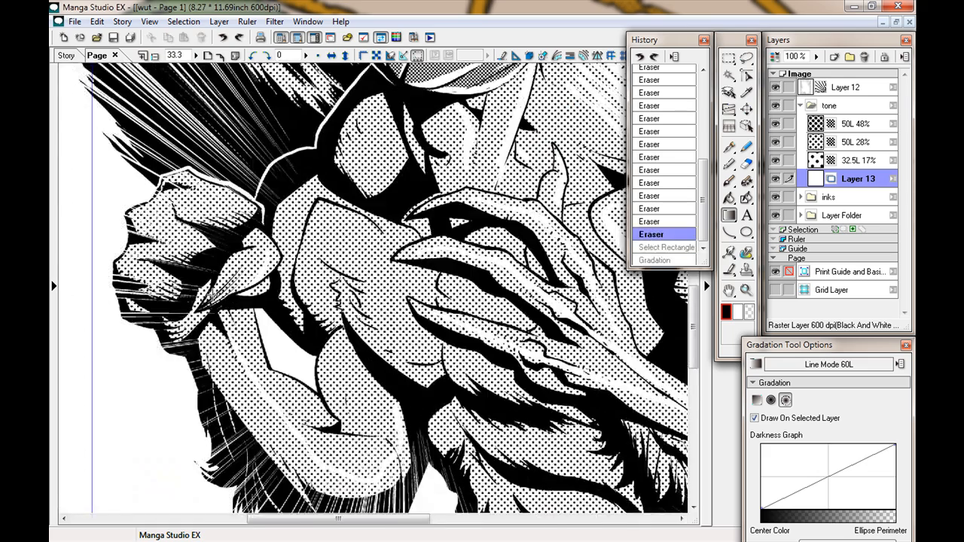
{"action": "key", "text": "ctrl+z"}
Step: Try a white elliptical gradation spreading from the centre of the artwork across the page
{"action": "left_click", "coordinate": [738, 311]}
{"action": "left_click_drag", "start_coordinate": [388, 256], "coordinate": [276, 410]}
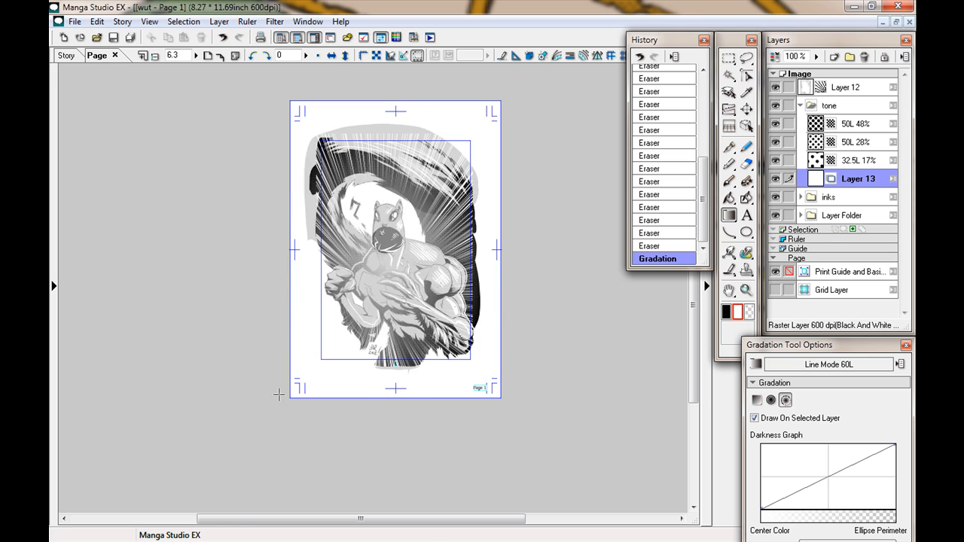
{"action": "key", "text": "ctrl+plus"}
{"action": "key", "text": "ctrl+plus"}
{"action": "left_click_drag", "start_coordinate": [327, 301], "coordinate": [286, 487]}
{"action": "key", "text": "ctrl+z"}
Step: Switch the drawing colour back to black and draw an elliptical gradation larger than the page on Layer 13
{"action": "key", "text": "ctrl+minus"}
{"action": "key", "text": "ctrl+minus"}
{"action": "key", "text": "ctrl+minus"}
{"action": "left_click", "coordinate": [726, 311]}
{"action": "left_click", "coordinate": [729, 216]}
{"action": "mouse_move", "coordinate": [790, 264]}
{"action": "left_mouse_down"}
{"action": "mouse_move", "coordinate": [790, 272]}
{"action": "mouse_move", "coordinate": [790, 260]}
{"action": "left_mouse_up"}
{"action": "left_click", "coordinate": [717, 240]}
{"action": "left_click_drag", "start_coordinate": [441, 208], "coordinate": [310, 392]}
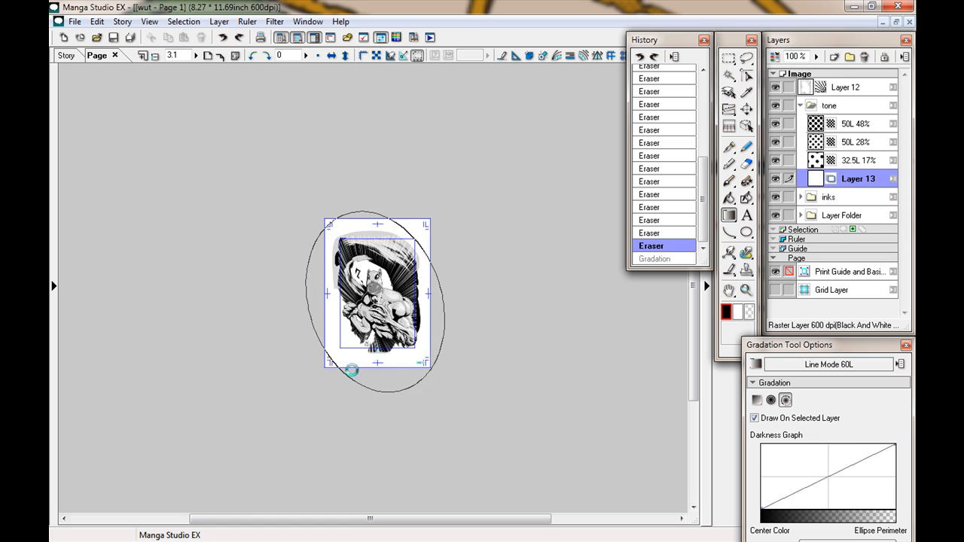
Step: Lower the opacity of Layer 13 to 51% so the gradation is lighter over the artwork
{"action": "key", "text": "ctrl+plus"}
{"action": "key", "text": "ctrl+plus"}
{"action": "left_click_drag", "start_coordinate": [817, 56], "coordinate": [817, 80]}
{"action": "left_click_drag", "start_coordinate": [192, 414], "coordinate": [212, 364]}
{"action": "key", "text": "ctrl+plus"}
{"action": "key", "text": "ctrl+minus"}
{"action": "key", "text": "ctrl+minus"}
Step: Lasso areas of the gradation over the creature on Layer 13, clear them, and remove the selection
{"action": "key", "text": "l"}
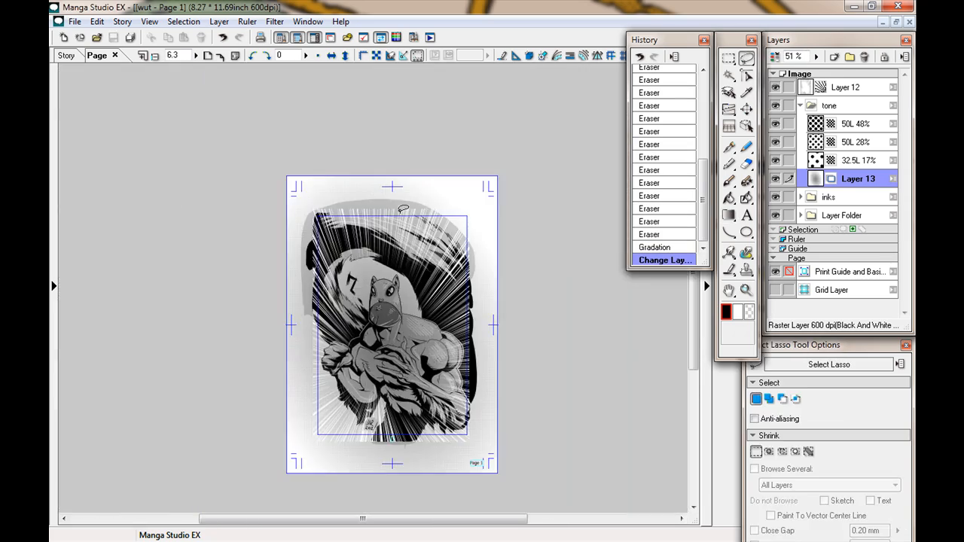
{"action": "left_click_drag", "start_coordinate": [311, 254], "coordinate": [314, 243]}
{"action": "left_click_drag", "start_coordinate": [390, 292], "coordinate": [414, 279]}
{"action": "left_click_drag", "start_coordinate": [425, 411], "coordinate": [466, 417]}
{"action": "key", "text": "Delete"}
{"action": "key", "text": "ctrl+d"}
Step: Erase the gradation from the squirrel's head, around the ears and eyes, on Layer 13
{"action": "key", "text": "ctrl+plus"}
{"action": "key", "text": "ctrl+plus"}
{"action": "key", "text": "ctrl+plus"}
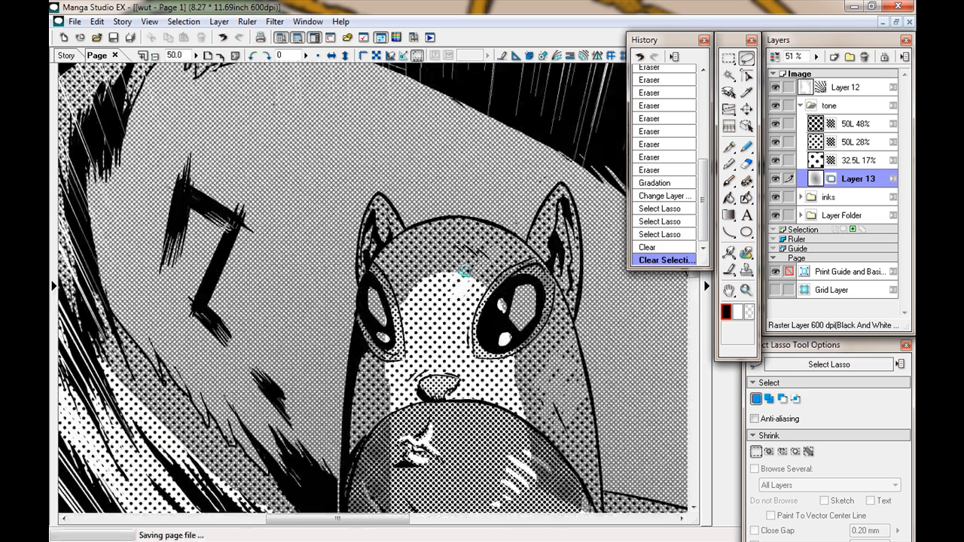
{"action": "left_click", "coordinate": [746, 164]}
{"action": "left_click_drag", "start_coordinate": [566, 209], "coordinate": [575, 324]}
{"action": "left_click_drag", "start_coordinate": [566, 217], "coordinate": [553, 331]}
{"action": "left_click_drag", "start_coordinate": [534, 272], "coordinate": [562, 188]}
{"action": "left_click_drag", "start_coordinate": [553, 339], "coordinate": [520, 213]}
{"action": "left_click_drag", "start_coordinate": [520, 226], "coordinate": [531, 305]}
{"action": "mouse_move", "coordinate": [490, 169]}
{"action": "left_mouse_down"}
{"action": "mouse_move", "coordinate": [561, 380]}
{"action": "mouse_move", "coordinate": [506, 331]}
{"action": "mouse_move", "coordinate": [521, 358]}
{"action": "left_mouse_up"}
Step: Enlarge the eraser to 1.90 mm, erase more gradation from the squirrel's face and neck, and undo the last stroke
{"action": "key", "text": "bracketright"}
{"action": "key", "text": "bracketright"}
{"action": "key", "text": "bracketright"}
{"action": "key", "text": "bracketright"}
{"action": "key", "text": "bracketright"}
{"action": "key", "text": "bracketright"}
{"action": "key", "text": "bracketright"}
{"action": "key", "text": "bracketright"}
{"action": "key", "text": "bracketright"}
{"action": "key", "text": "bracketright"}
{"action": "key", "text": "bracketright"}
{"action": "key", "text": "bracketright"}
{"action": "key", "text": "bracketright"}
{"action": "key", "text": "bracketright"}
{"action": "left_click_drag", "start_coordinate": [452, 151], "coordinate": [506, 162]}
{"action": "left_click_drag", "start_coordinate": [482, 124], "coordinate": [371, 150]}
{"action": "left_click_drag", "start_coordinate": [353, 241], "coordinate": [348, 290]}
{"action": "left_click_drag", "start_coordinate": [350, 302], "coordinate": [322, 396]}
{"action": "left_click_drag", "start_coordinate": [343, 161], "coordinate": [337, 303]}
{"action": "key", "text": "ctrl+z"}
Step: Erase the gradation from the creature's neck, chest and shoulder up to the ink outlines
{"action": "left_click_drag", "start_coordinate": [366, 271], "coordinate": [330, 482]}
{"action": "mouse_move", "coordinate": [339, 346]}
{"action": "left_mouse_down"}
{"action": "mouse_move", "coordinate": [345, 169]}
{"action": "mouse_move", "coordinate": [331, 331]}
{"action": "left_mouse_up"}
{"action": "left_click_drag", "start_coordinate": [351, 280], "coordinate": [371, 256]}
{"action": "left_click_drag", "start_coordinate": [368, 263], "coordinate": [422, 243]}
{"action": "left_click_drag", "start_coordinate": [418, 243], "coordinate": [446, 248]}
{"action": "left_click_drag", "start_coordinate": [341, 220], "coordinate": [355, 247]}
{"action": "left_click_drag", "start_coordinate": [338, 226], "coordinate": [326, 277]}
{"action": "left_click_drag", "start_coordinate": [339, 369], "coordinate": [385, 181]}
{"action": "left_click_drag", "start_coordinate": [390, 384], "coordinate": [154, 250]}
{"action": "mouse_move", "coordinate": [380, 219]}
{"action": "left_mouse_down"}
{"action": "mouse_move", "coordinate": [459, 239]}
{"action": "mouse_move", "coordinate": [364, 251]}
{"action": "left_mouse_up"}
{"action": "left_click_drag", "start_coordinate": [369, 235], "coordinate": [405, 238]}
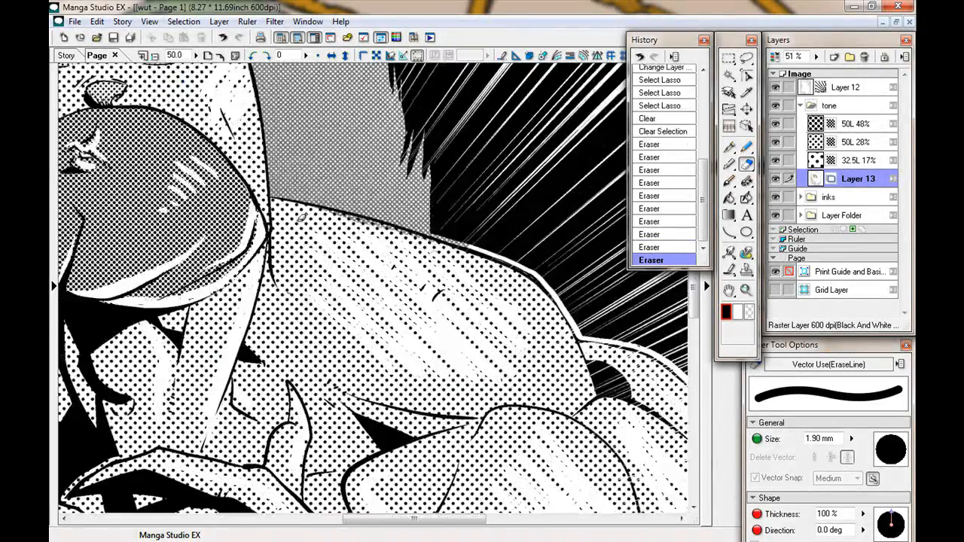
Step: Erase the gradation from the creature's muscular arm, hands and lower fur
{"action": "left_click_drag", "start_coordinate": [583, 441], "coordinate": [603, 471]}
{"action": "left_click_drag", "start_coordinate": [556, 501], "coordinate": [426, 358]}
{"action": "left_click_drag", "start_coordinate": [452, 429], "coordinate": [377, 181]}
{"action": "left_click_drag", "start_coordinate": [377, 385], "coordinate": [369, 196]}
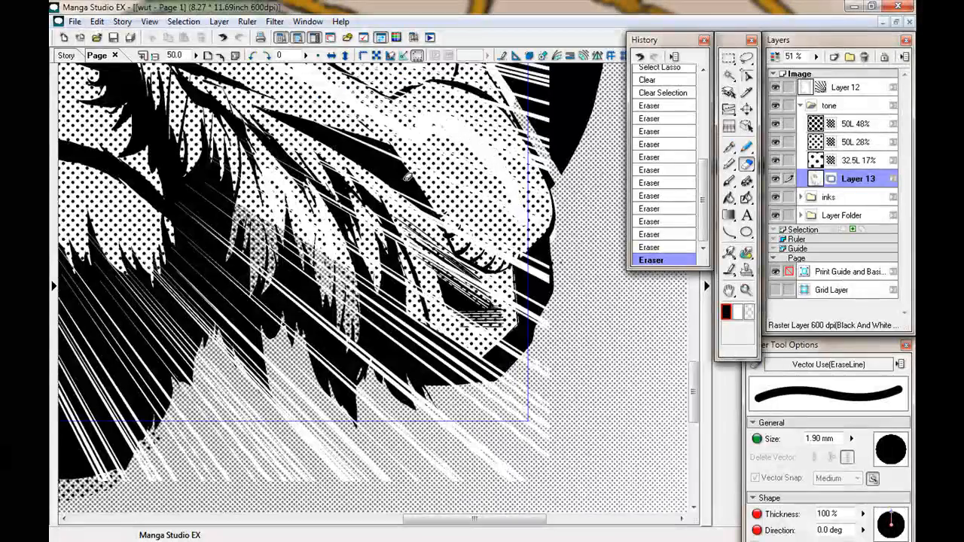
{"action": "left_click_drag", "start_coordinate": [177, 226], "coordinate": [384, 238]}
{"action": "mouse_move", "coordinate": [125, 306]}
{"action": "left_mouse_down"}
{"action": "mouse_move", "coordinate": [263, 173]}
{"action": "mouse_move", "coordinate": [538, 239]}
{"action": "left_mouse_up"}
{"action": "left_click_drag", "start_coordinate": [407, 384], "coordinate": [418, 259]}
{"action": "left_click_drag", "start_coordinate": [400, 300], "coordinate": [416, 290]}
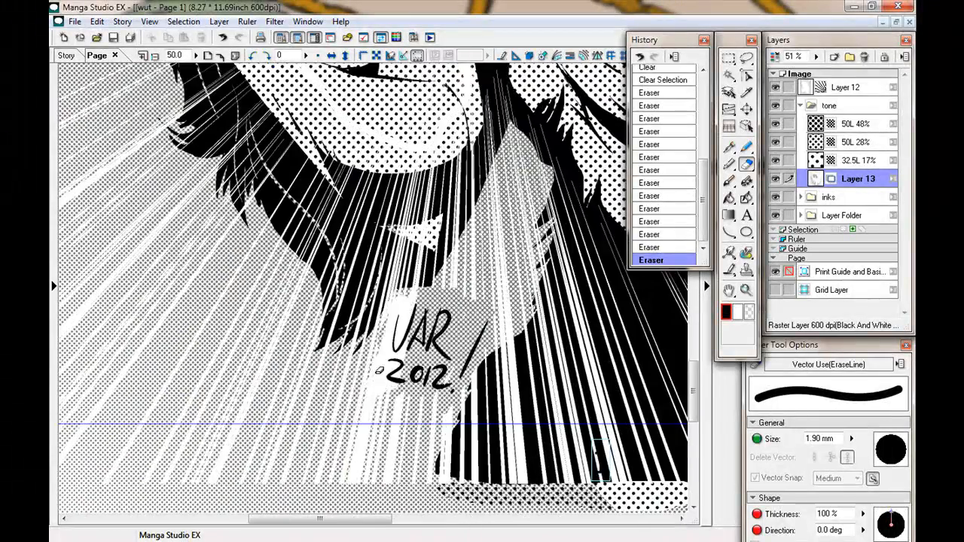
Step: Erase the gradation around the signature and along the furry edge of the curled tail
{"action": "left_click_drag", "start_coordinate": [241, 226], "coordinate": [431, 394]}
{"action": "left_click_drag", "start_coordinate": [239, 187], "coordinate": [159, 259]}
{"action": "left_click_drag", "start_coordinate": [426, 315], "coordinate": [472, 334]}
{"action": "left_click_drag", "start_coordinate": [321, 84], "coordinate": [353, 226]}
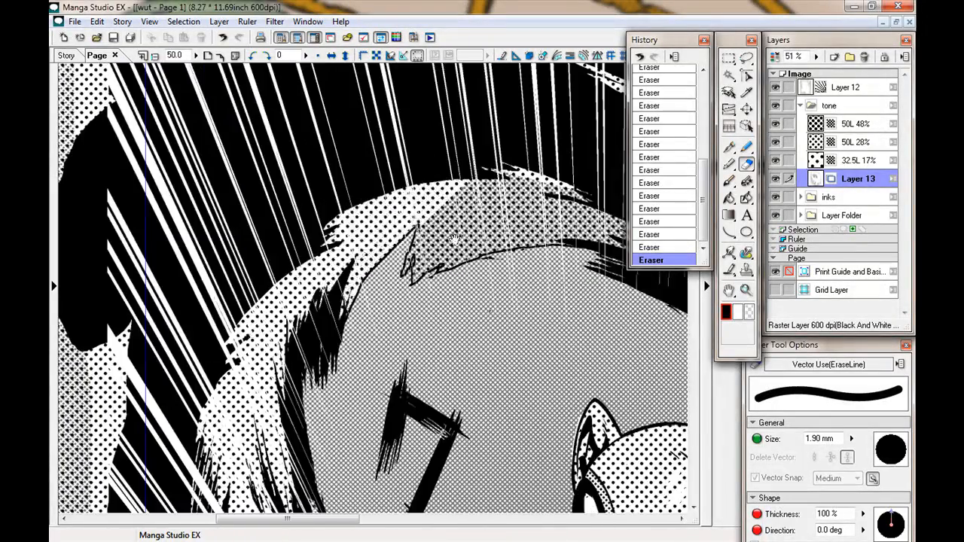
Step: Erase leftover gradation between the fur strokes above the tail and check the whole page
{"action": "left_click_drag", "start_coordinate": [455, 239], "coordinate": [356, 237]}
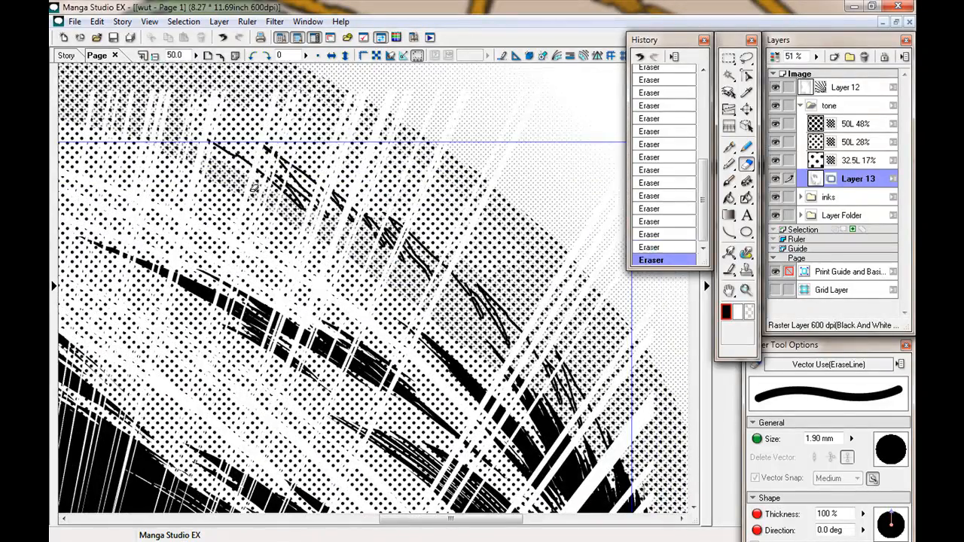
{"action": "left_click", "coordinate": [776, 179]}
{"action": "left_click", "coordinate": [859, 161]}
{"action": "left_click_drag", "start_coordinate": [529, 232], "coordinate": [344, 143]}
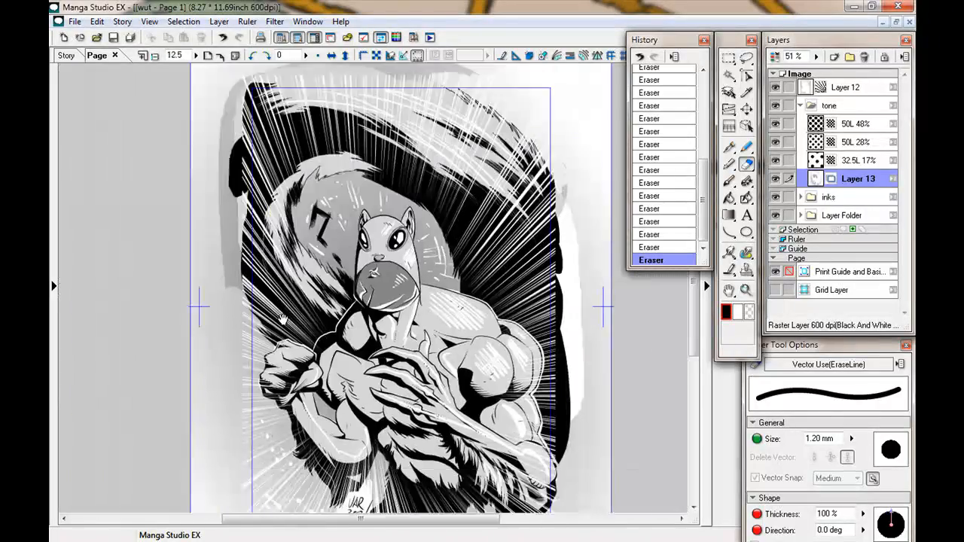
{"action": "scroll", "coordinate": [283, 319], "scroll_direction": "down", "scroll_amount": 1}
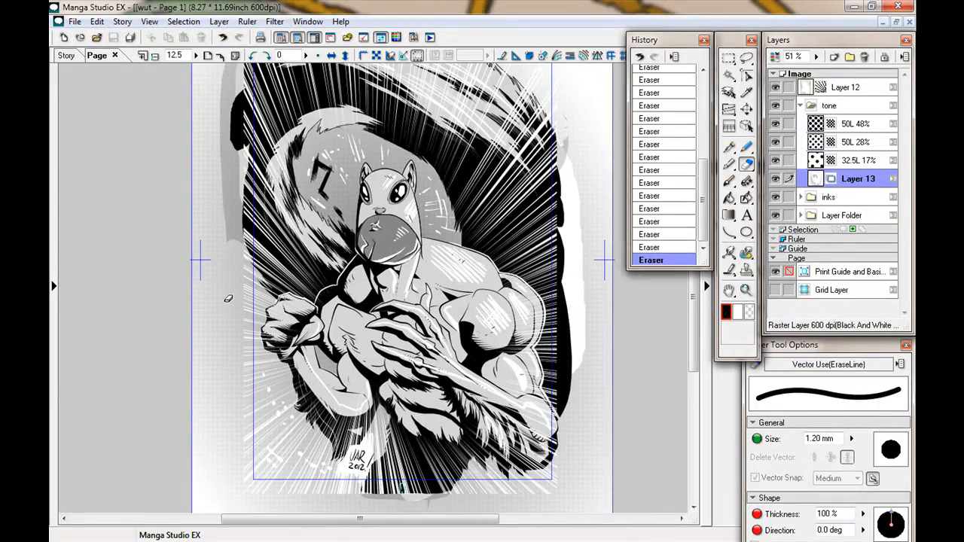